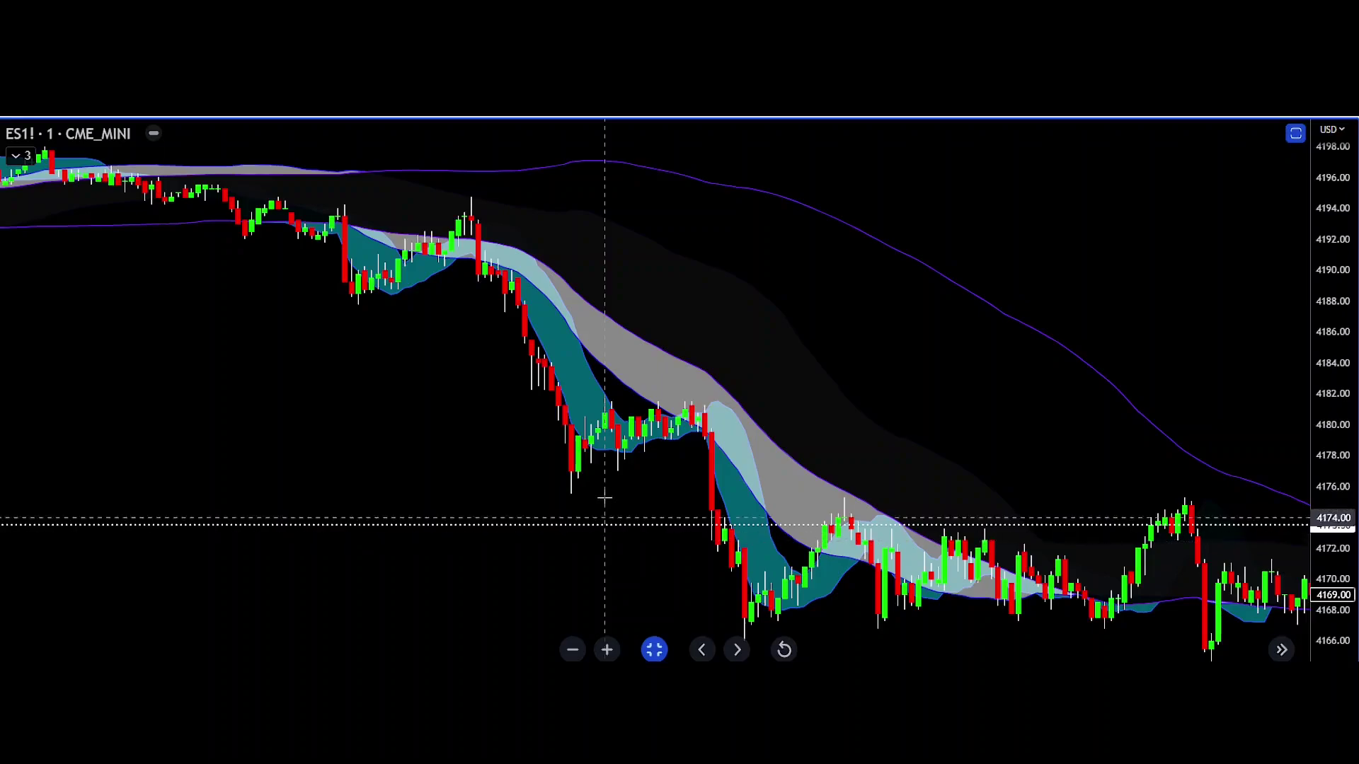
Scroll back through earlier ES1! 1-minute bars to the prior uptrend
{"action": "left_click_drag", "start_coordinate": [419, 480], "coordinate": [487, 481]}
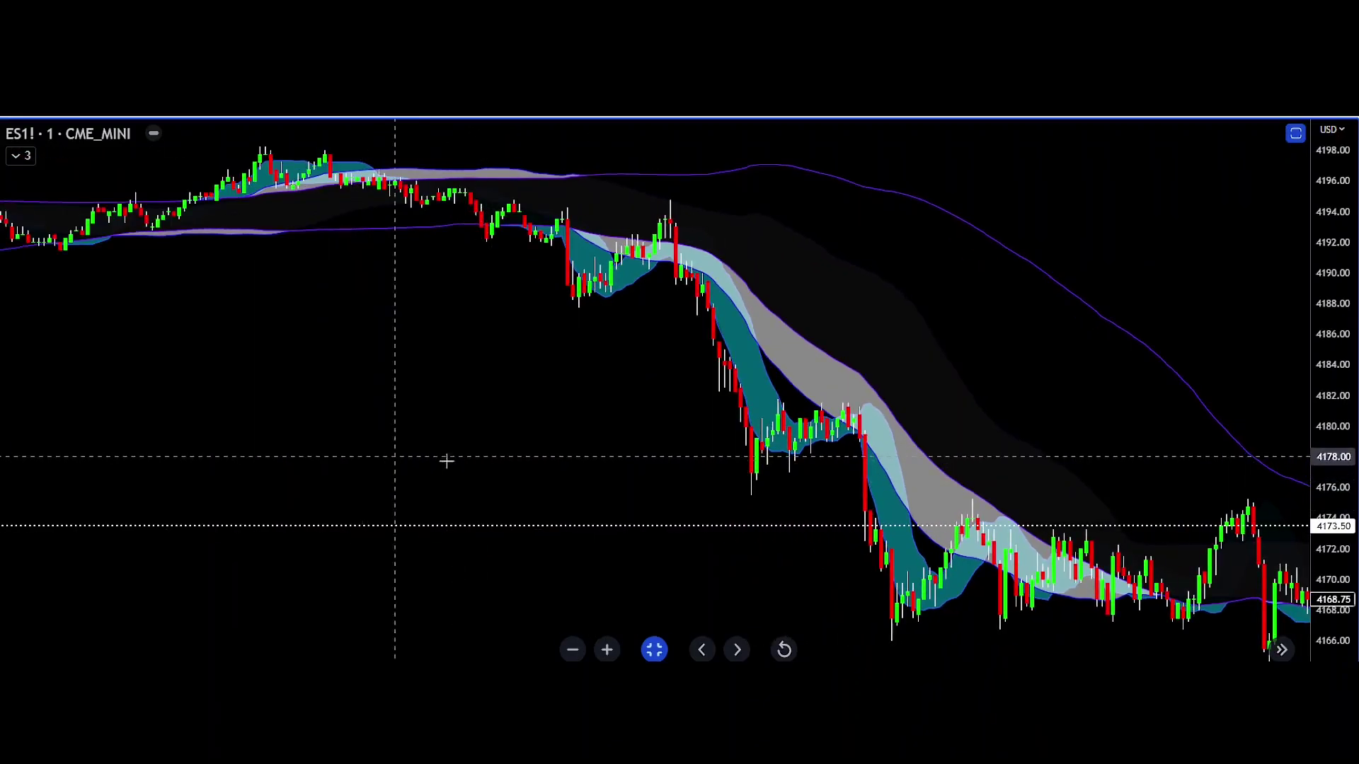
{"action": "left_click_drag", "start_coordinate": [353, 455], "coordinate": [1212, 476]}
{"action": "left_click_drag", "start_coordinate": [470, 536], "coordinate": [1051, 514]}
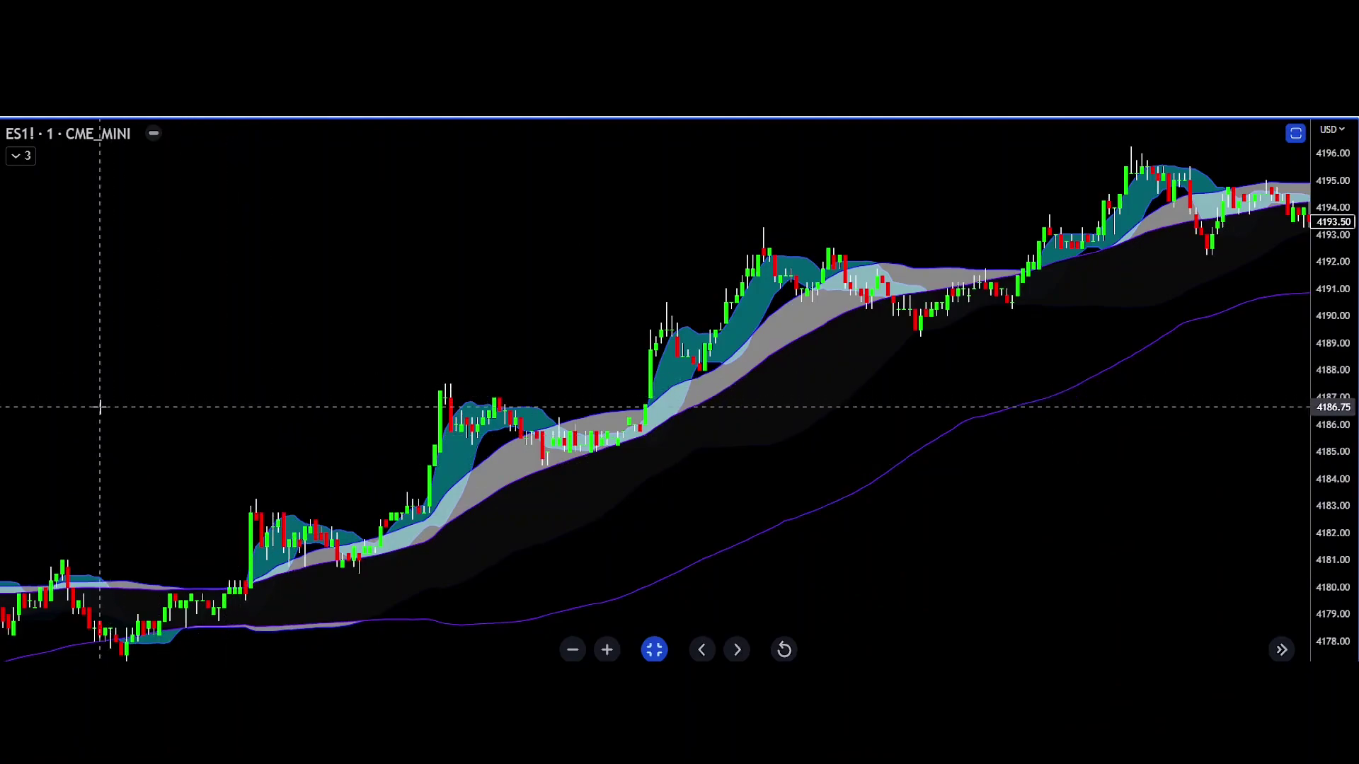
{"action": "left_click_drag", "start_coordinate": [44, 465], "coordinate": [959, 453]}
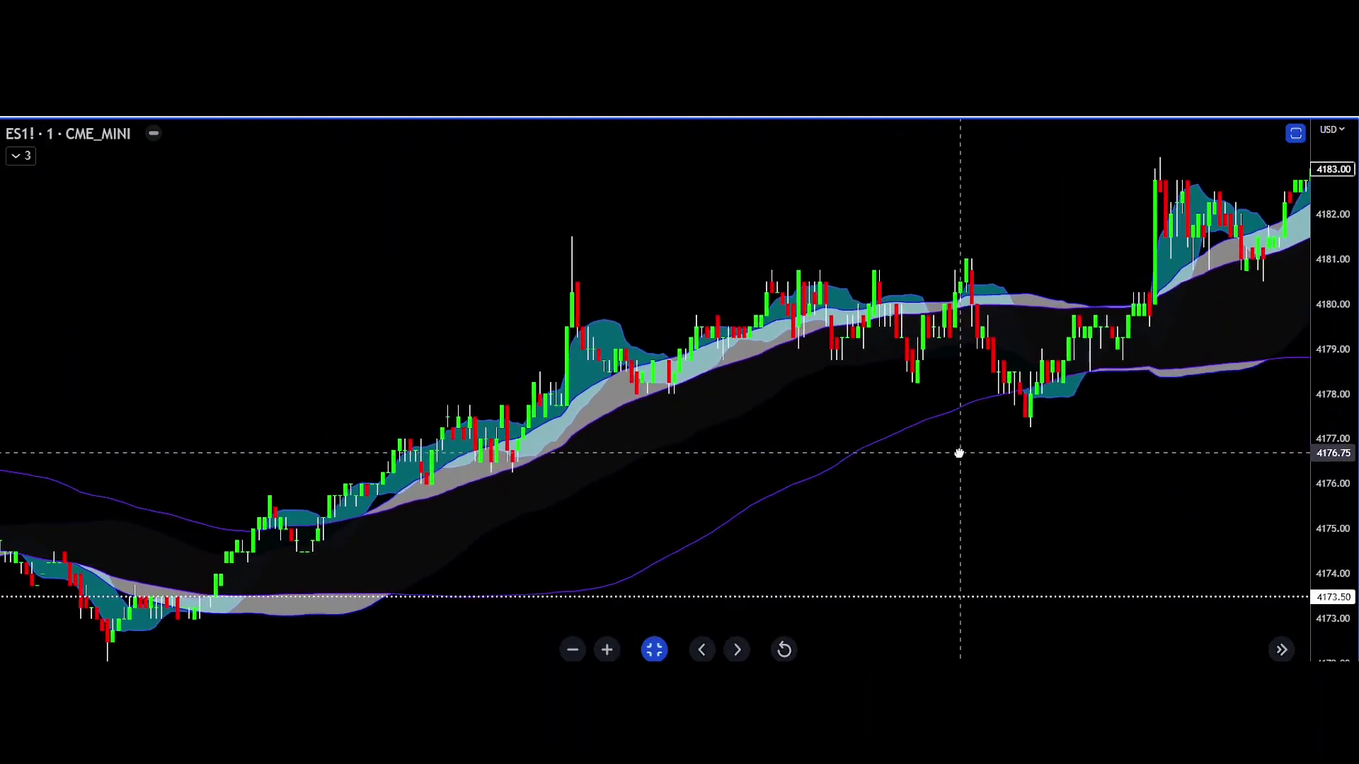
{"action": "left_click_drag", "start_coordinate": [112, 377], "coordinate": [788, 360]}
{"action": "left_click_drag", "start_coordinate": [89, 264], "coordinate": [500, 334]}
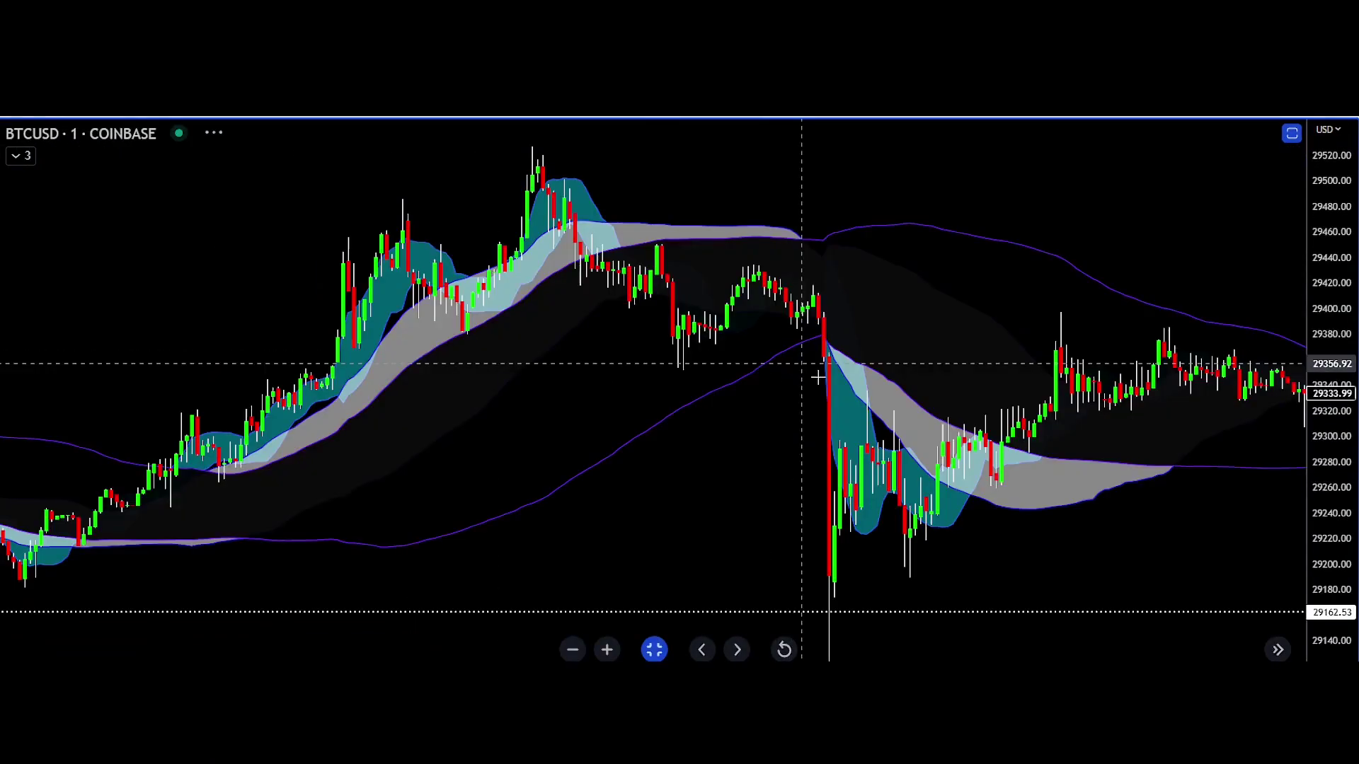
{"action": "left_click_drag", "start_coordinate": [770, 540], "coordinate": [1010, 521]}
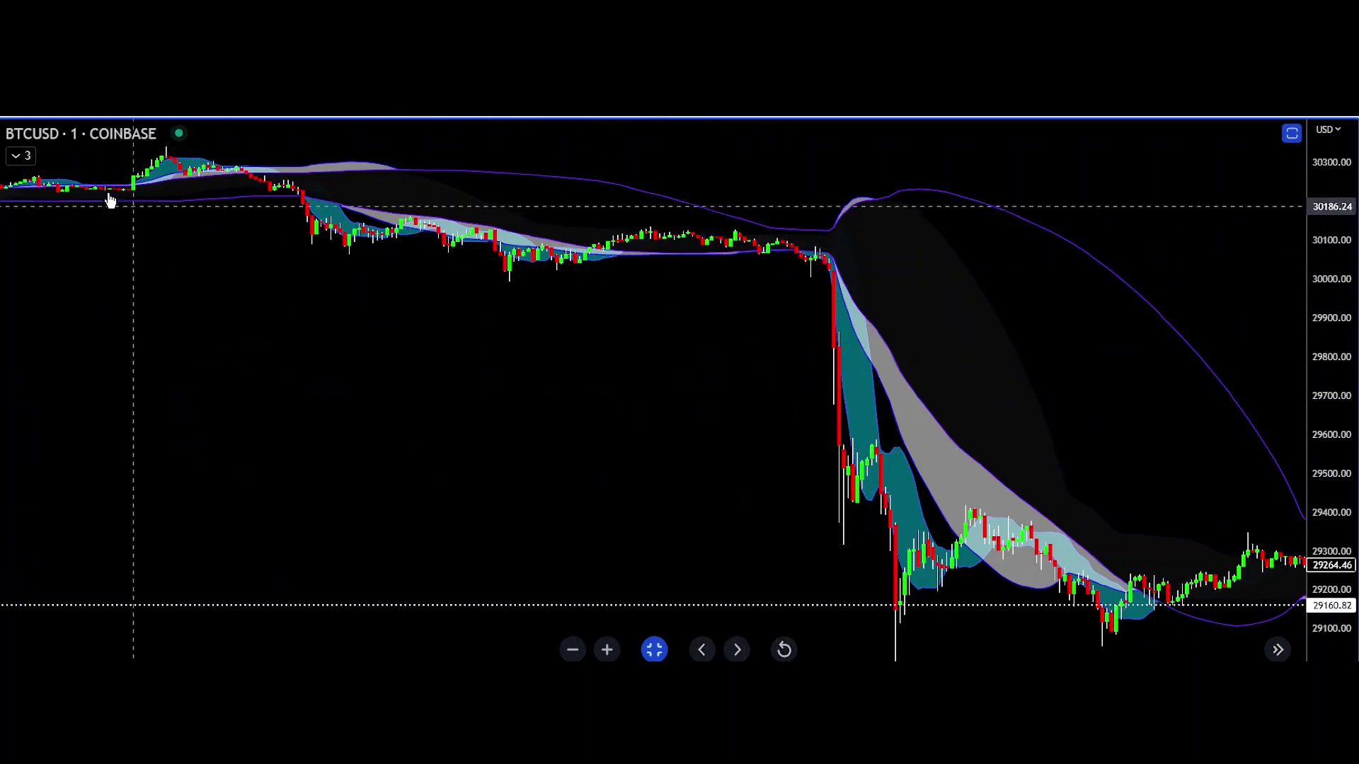
{"action": "left_click", "coordinate": [21, 156]}
{"action": "left_click", "coordinate": [65, 201]}
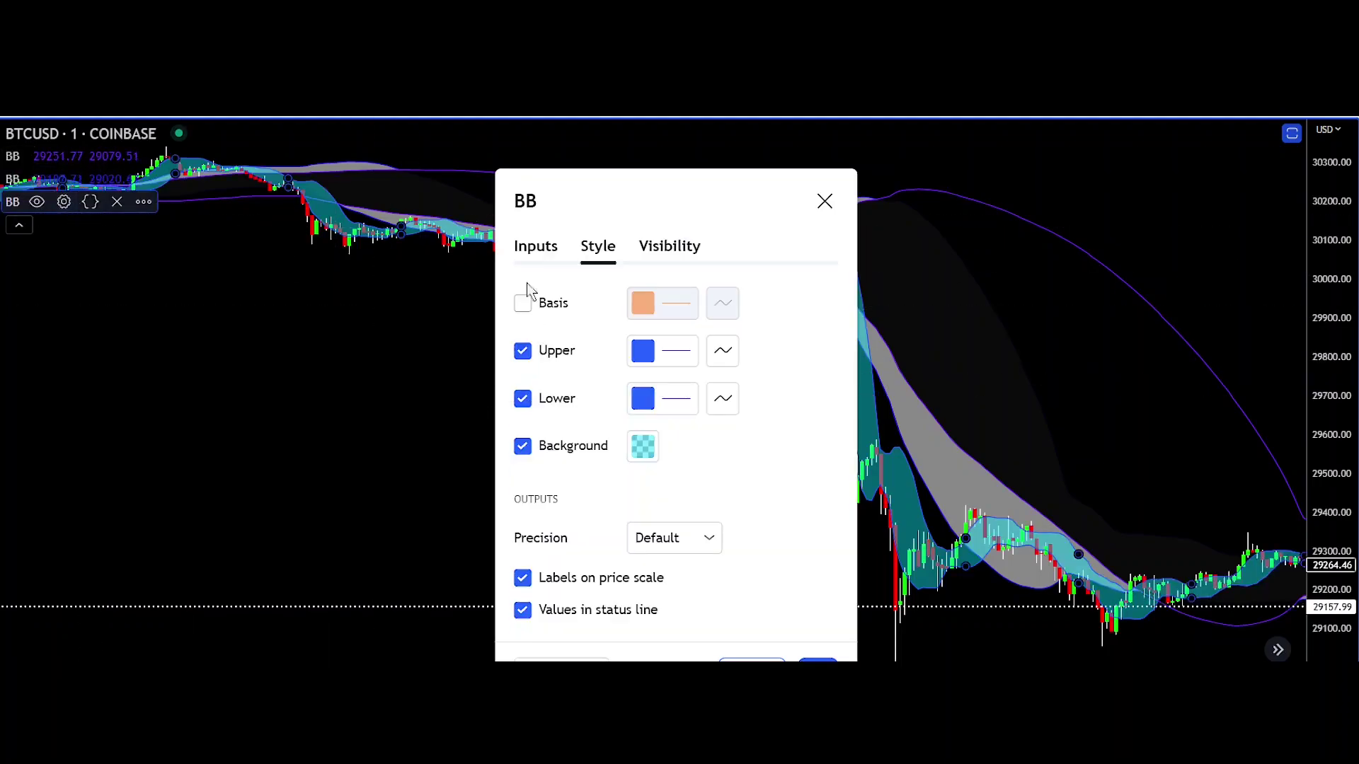
{"action": "left_click", "coordinate": [536, 248]}
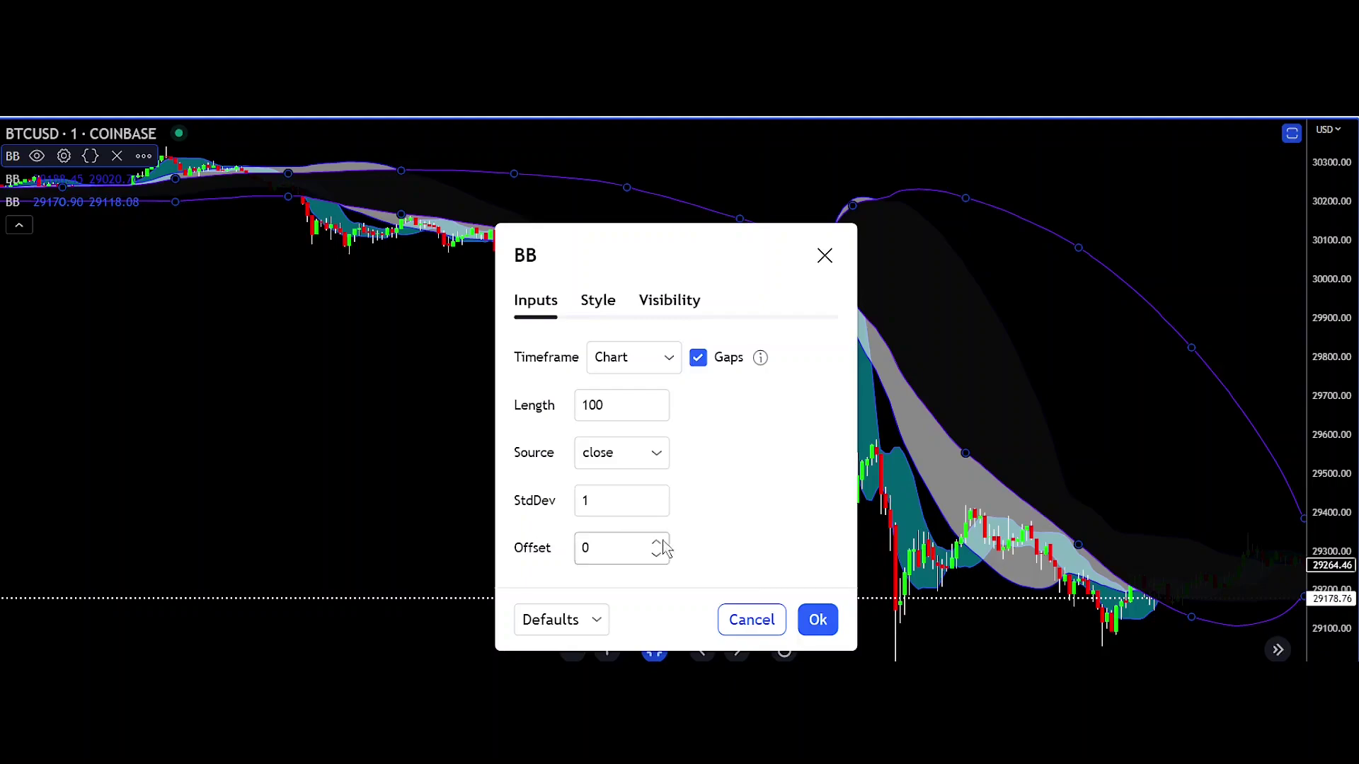
{"action": "left_click", "coordinate": [817, 619]}
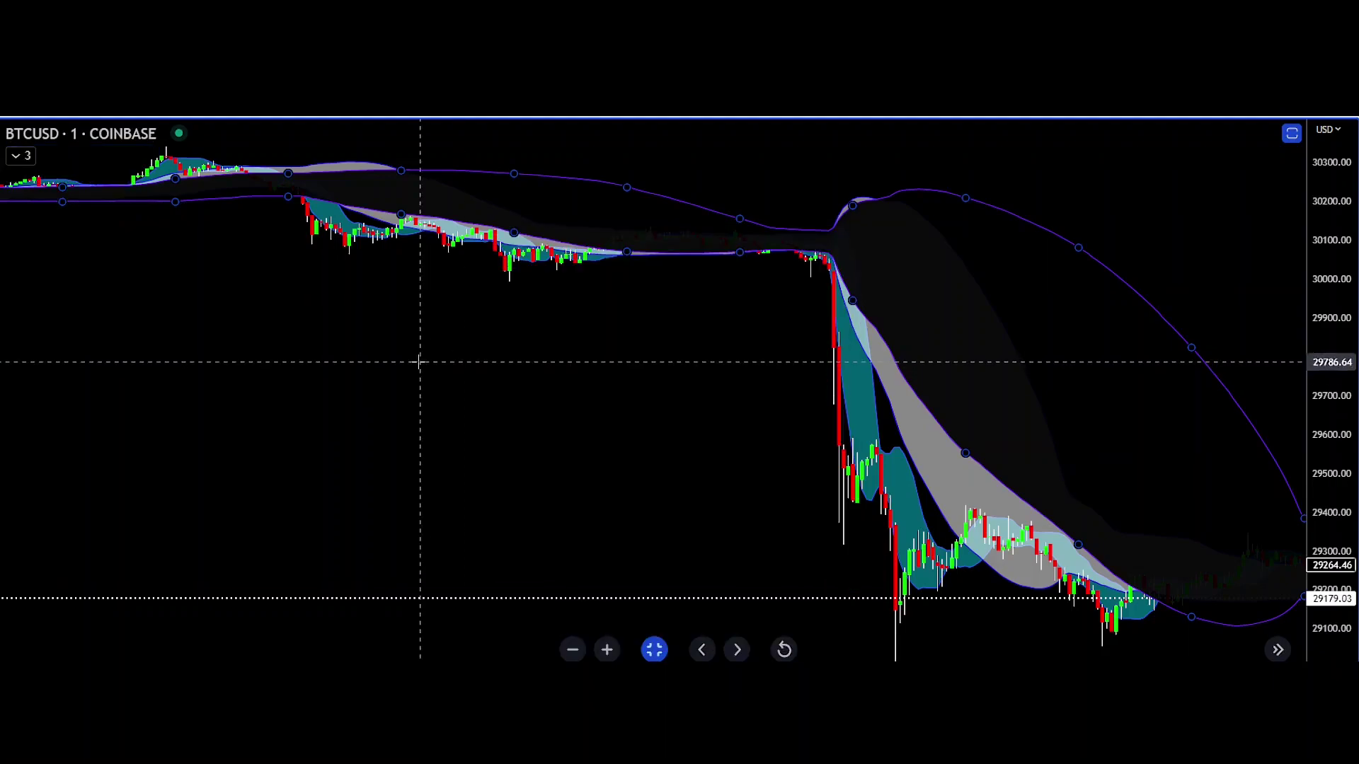
{"action": "left_click", "coordinate": [312, 348]}
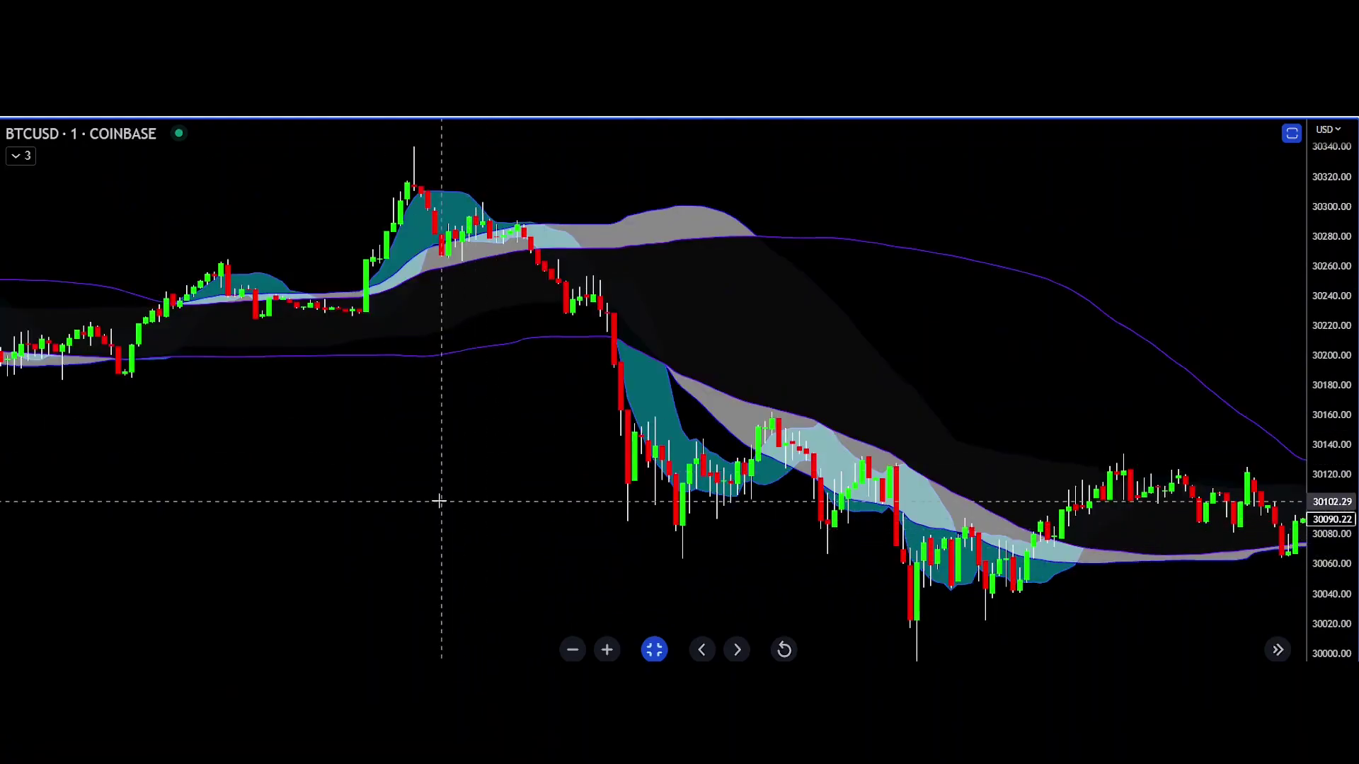
{"action": "left_click_drag", "start_coordinate": [540, 470], "coordinate": [354, 475]}
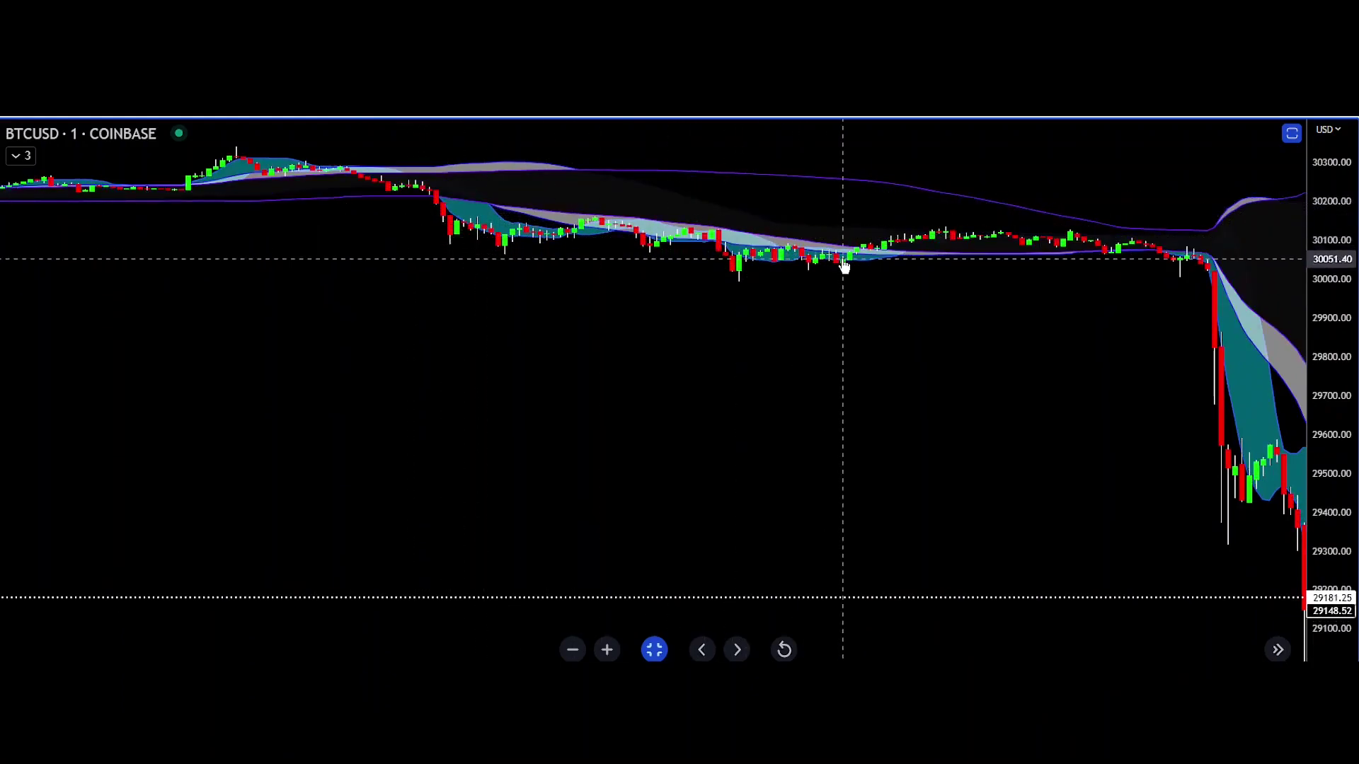
{"action": "left_click_drag", "start_coordinate": [469, 327], "coordinate": [280, 348]}
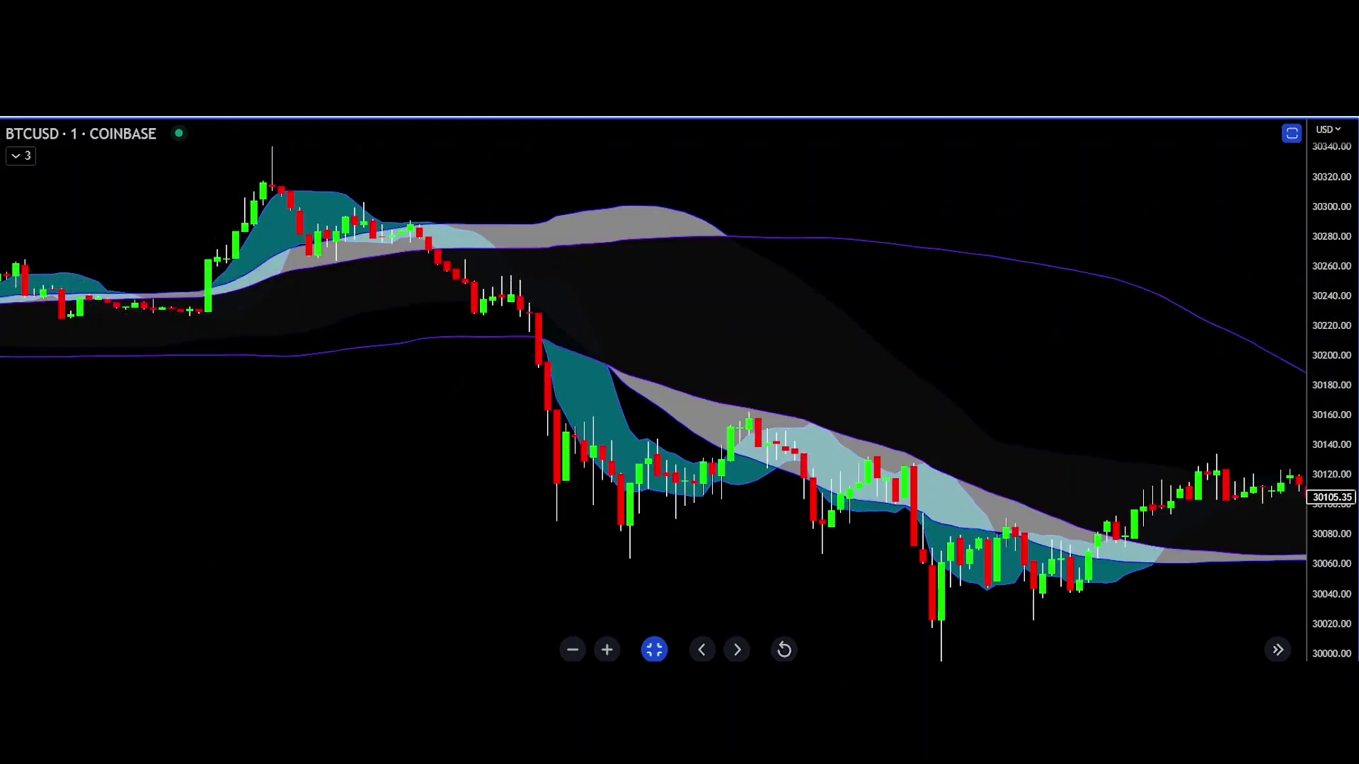
Draw a short position at 30,194.31 with stop 30,276.33 and target 30,016.55
{"action": "left_click", "coordinate": [31, 386]}
{"action": "left_click", "coordinate": [538, 364]}
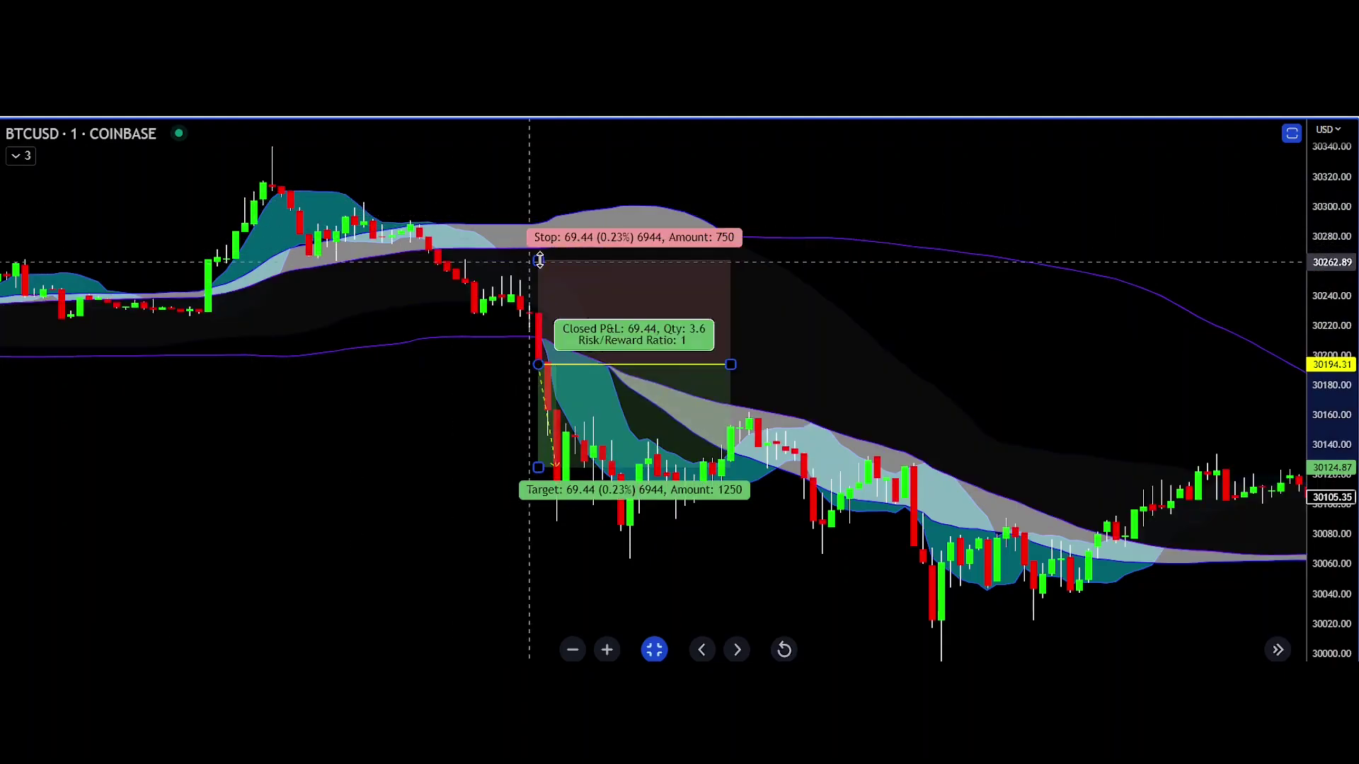
{"action": "left_click_drag", "start_coordinate": [539, 260], "coordinate": [622, 242]}
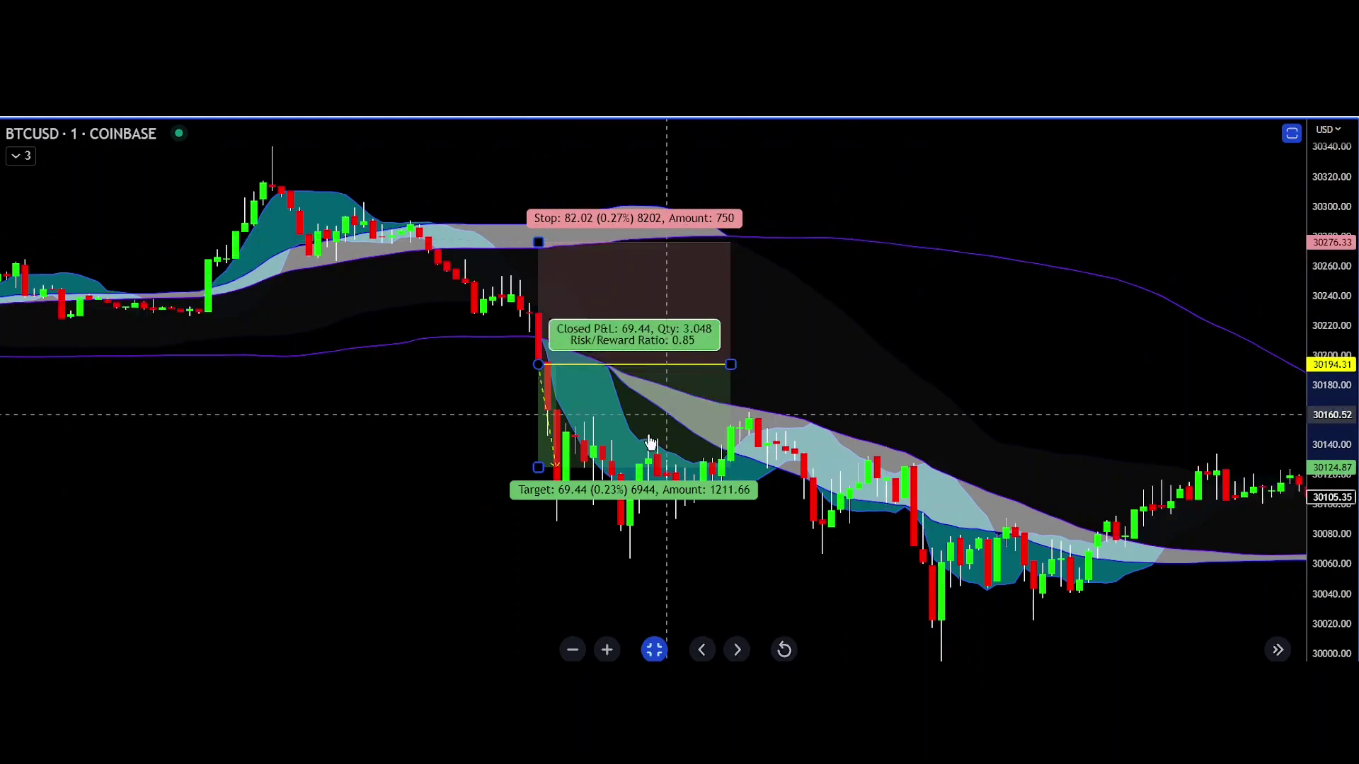
{"action": "left_click_drag", "start_coordinate": [539, 467], "coordinate": [505, 628]}
{"action": "left_click", "coordinate": [482, 445]}
Pan and zoom to view the sharp drop that followed the trade
{"action": "left_click_drag", "start_coordinate": [1019, 224], "coordinate": [752, 255]}
{"action": "scroll", "coordinate": [755, 260], "scroll_direction": "down", "scroll_amount": 2}
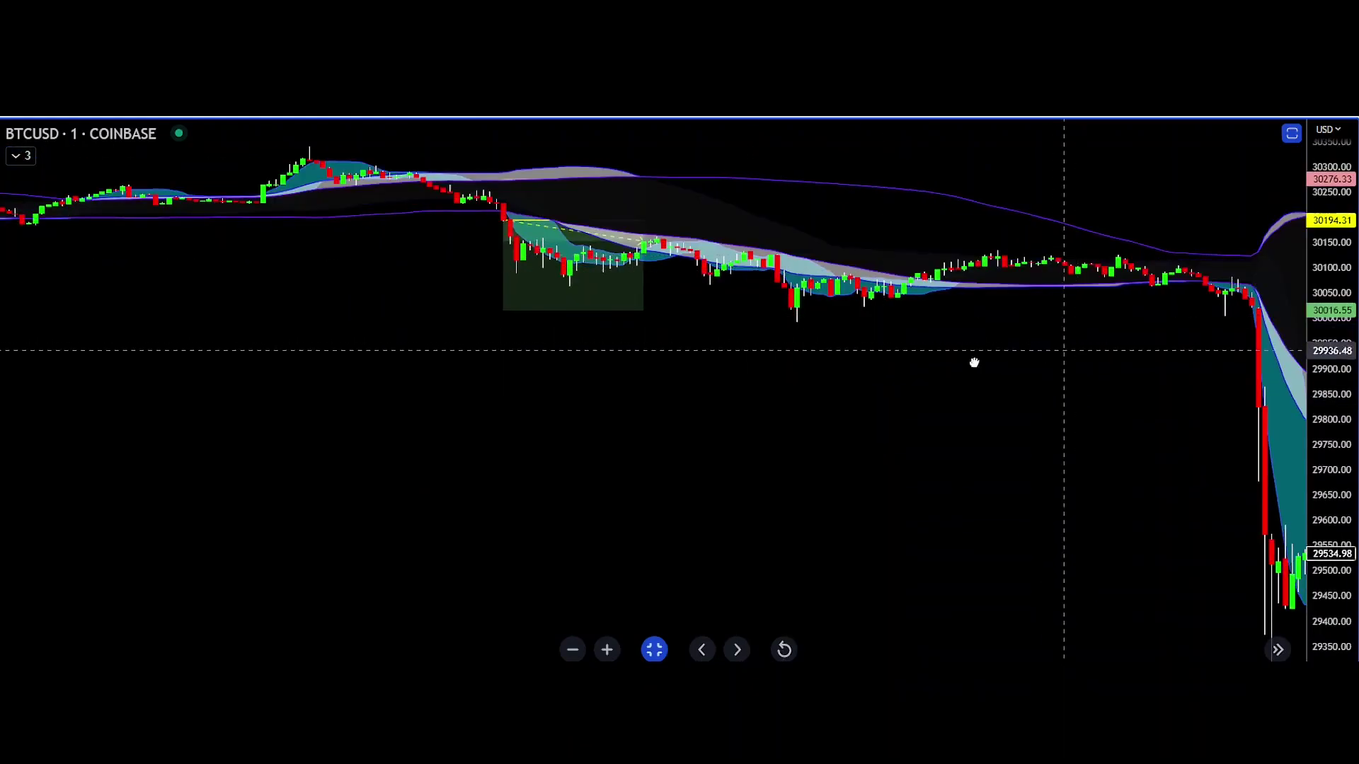
{"action": "left_click_drag", "start_coordinate": [974, 362], "coordinate": [652, 424]}
{"action": "scroll", "coordinate": [652, 425], "scroll_direction": "down", "scroll_amount": 3}
Extend the short trade past the crash and lower its target to 29,105.12
{"action": "left_click_drag", "start_coordinate": [764, 415], "coordinate": [580, 423]}
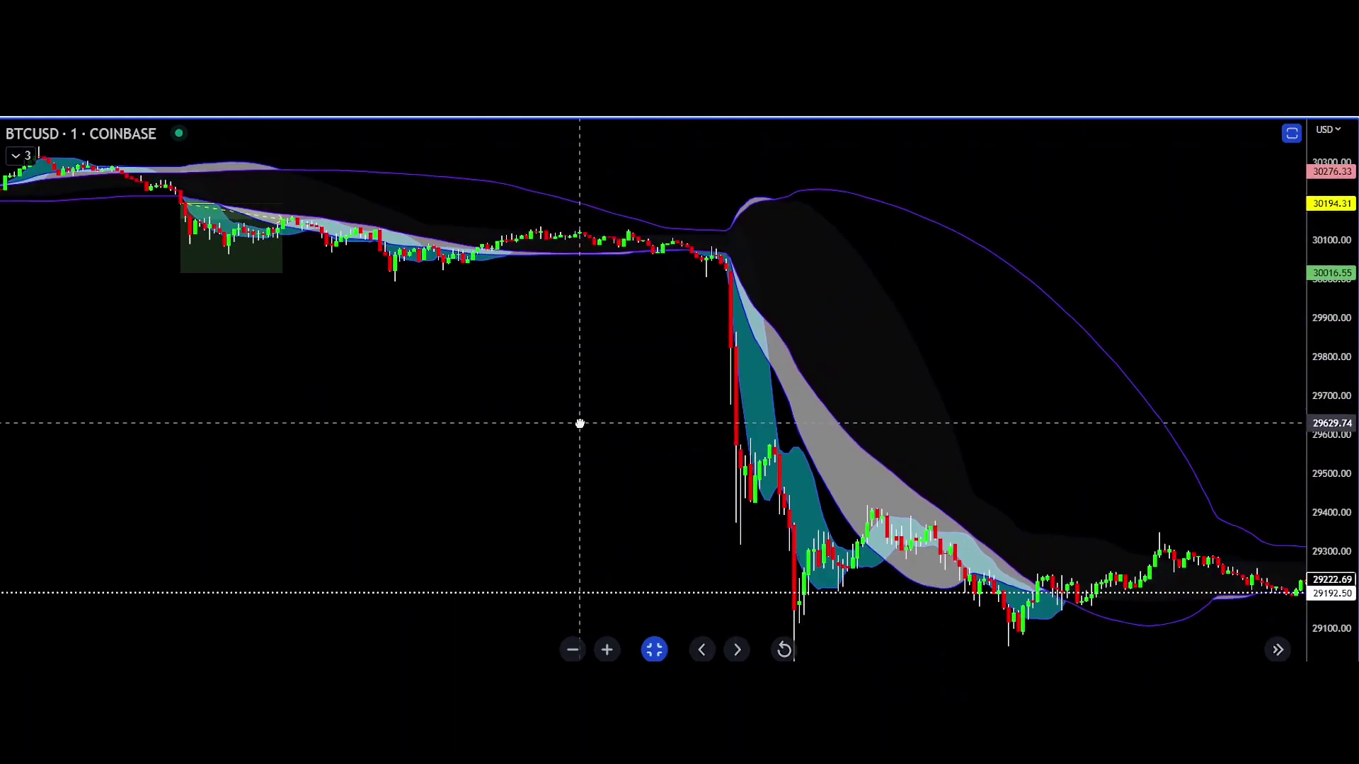
{"action": "left_click", "coordinate": [269, 203]}
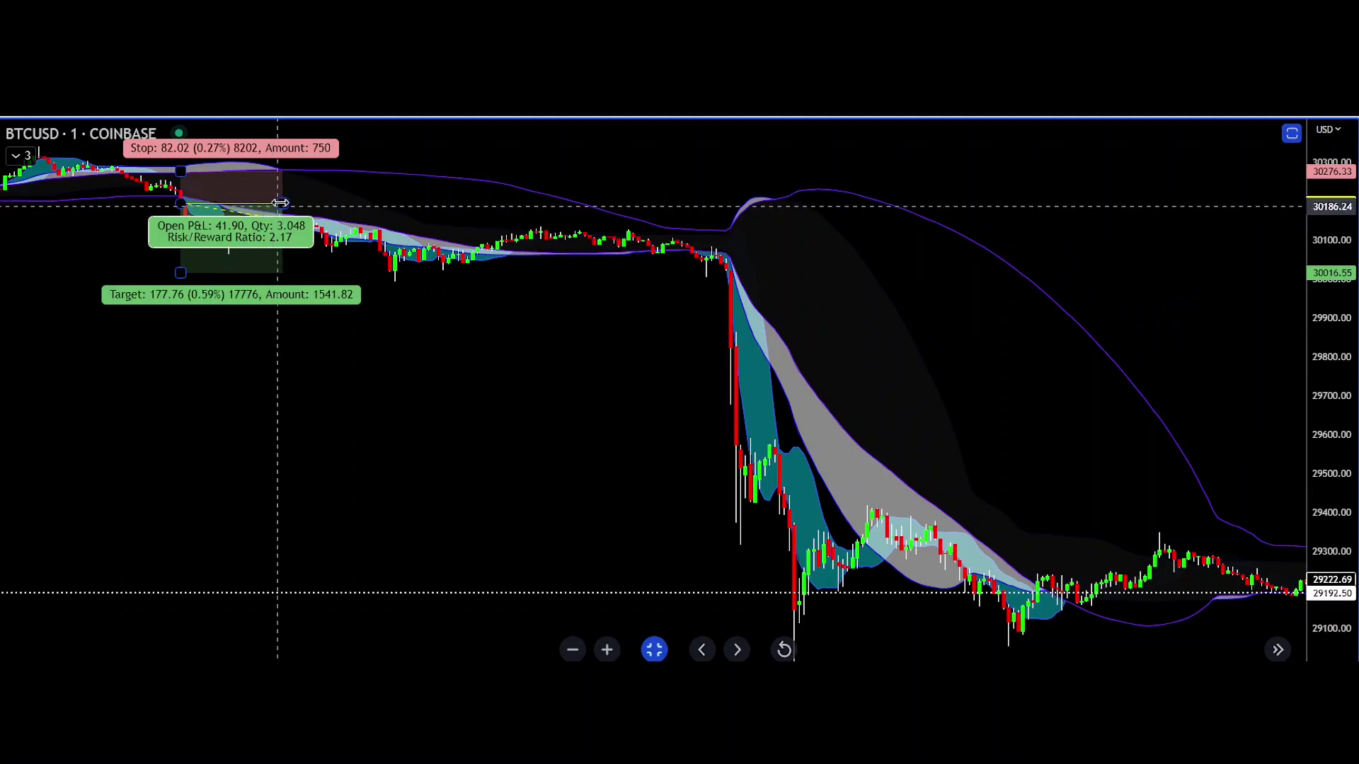
{"action": "left_click_drag", "start_coordinate": [663, 215], "coordinate": [980, 210]}
{"action": "left_click_drag", "start_coordinate": [181, 275], "coordinate": [220, 628]}
Stretch the trade through the later candles for 13.28 risk/reward, then delete it
{"action": "left_click_drag", "start_coordinate": [1104, 234], "coordinate": [832, 281]}
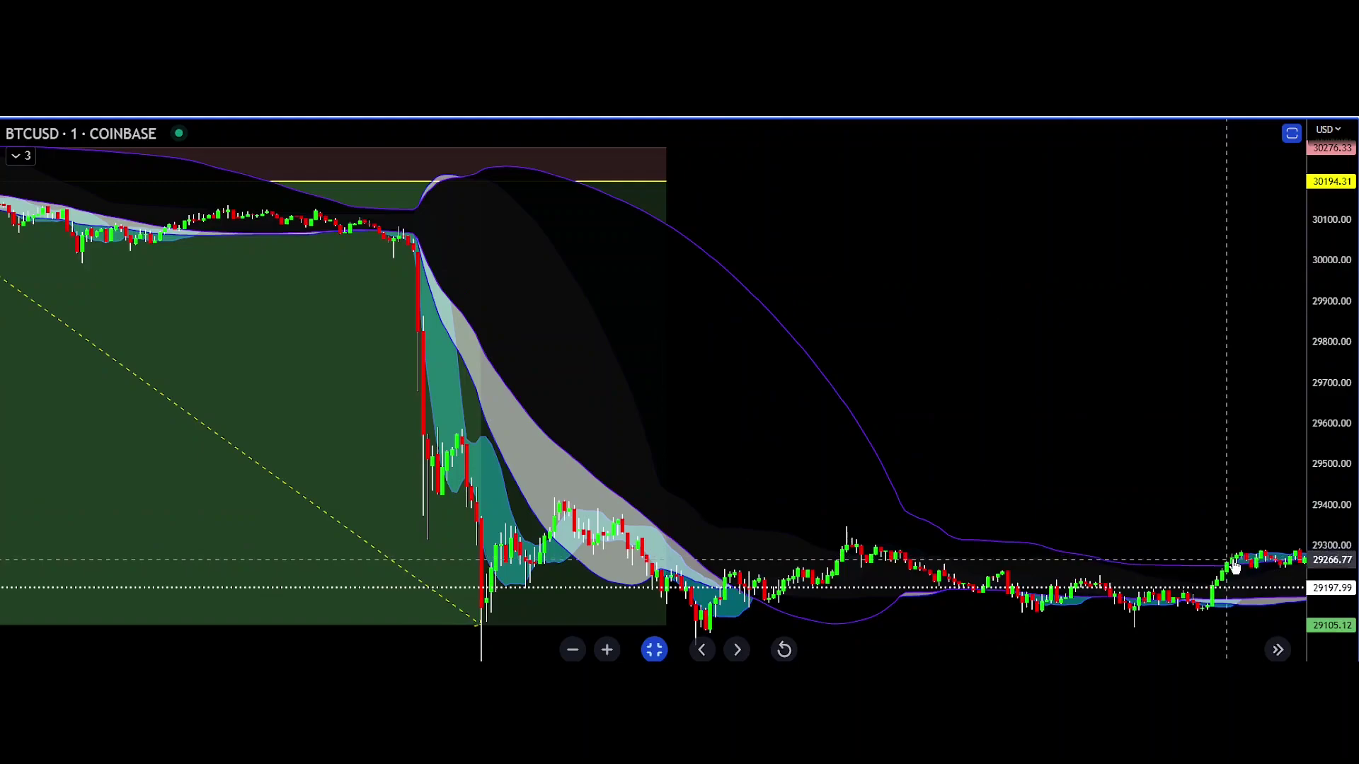
{"action": "left_click", "coordinate": [642, 212]}
{"action": "left_click_drag", "start_coordinate": [666, 185], "coordinate": [1247, 246]}
{"action": "scroll", "coordinate": [550, 494], "scroll_direction": "down", "scroll_amount": 2}
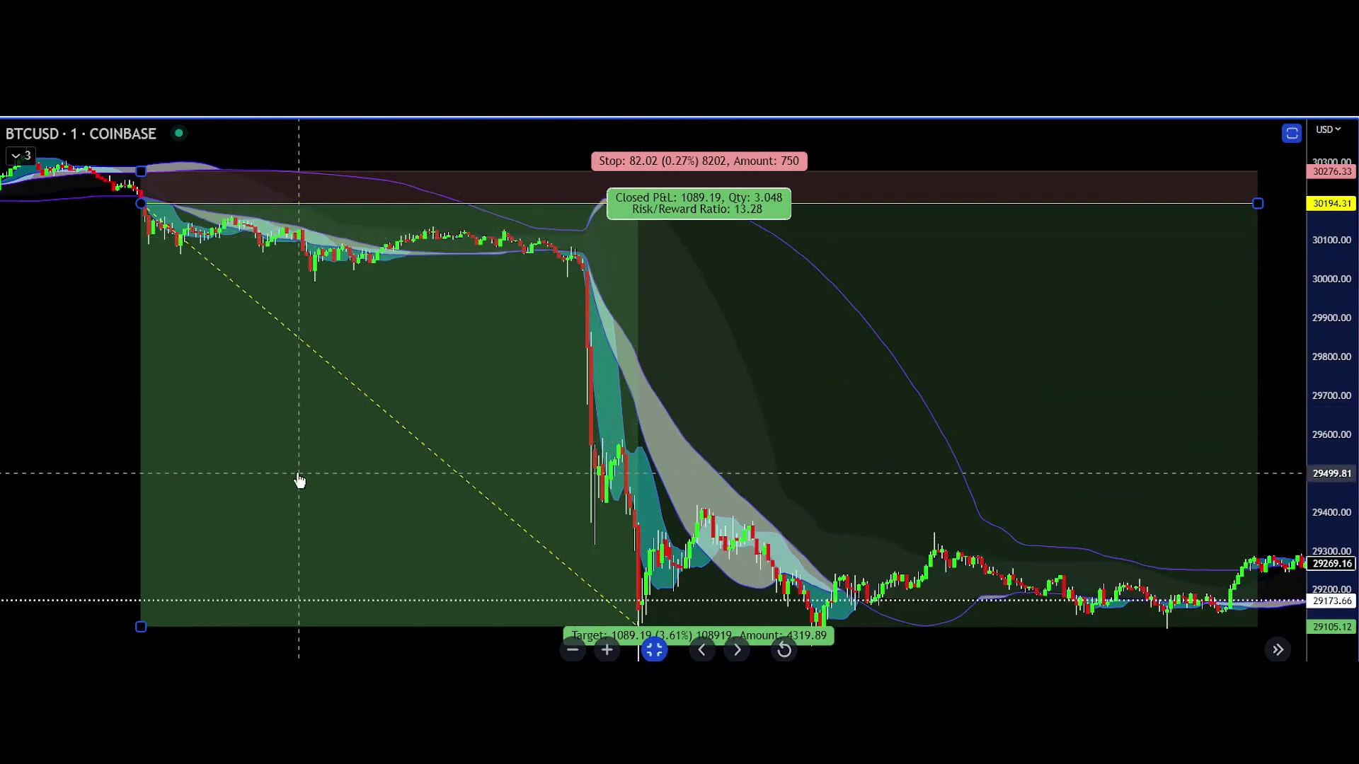
{"action": "key", "text": "Delete"}
Pan and zoom into the earlier rally before the drop
{"action": "scroll", "coordinate": [188, 386], "scroll_direction": "down", "scroll_amount": 5}
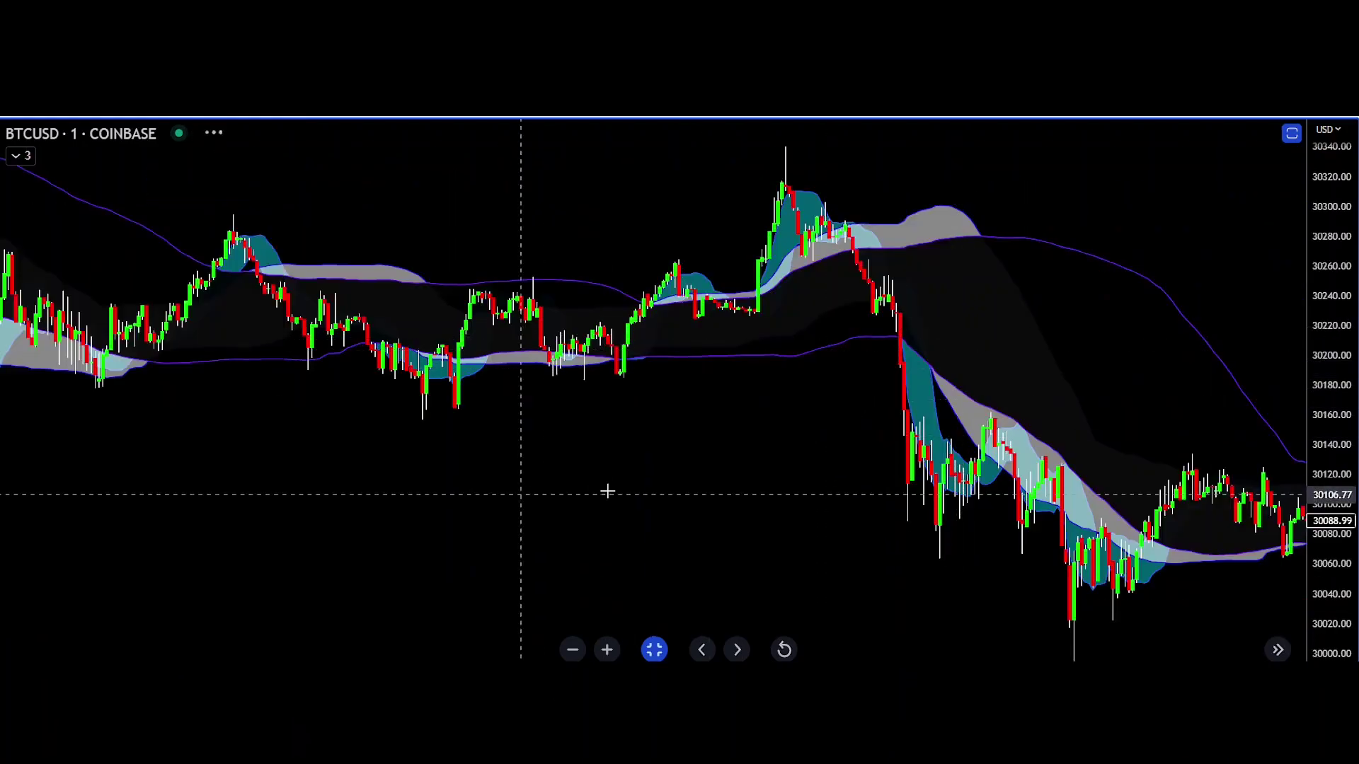
{"action": "left_click_drag", "start_coordinate": [607, 491], "coordinate": [701, 479]}
{"action": "scroll", "coordinate": [700, 479], "scroll_direction": "up", "scroll_amount": 3}
{"action": "left_click_drag", "start_coordinate": [503, 476], "coordinate": [771, 480]}
{"action": "scroll", "coordinate": [763, 479], "scroll_direction": "up", "scroll_amount": 3}
{"action": "left_click_drag", "start_coordinate": [504, 500], "coordinate": [763, 506]}
{"action": "scroll", "coordinate": [610, 511], "scroll_direction": "up", "scroll_amount": 3}
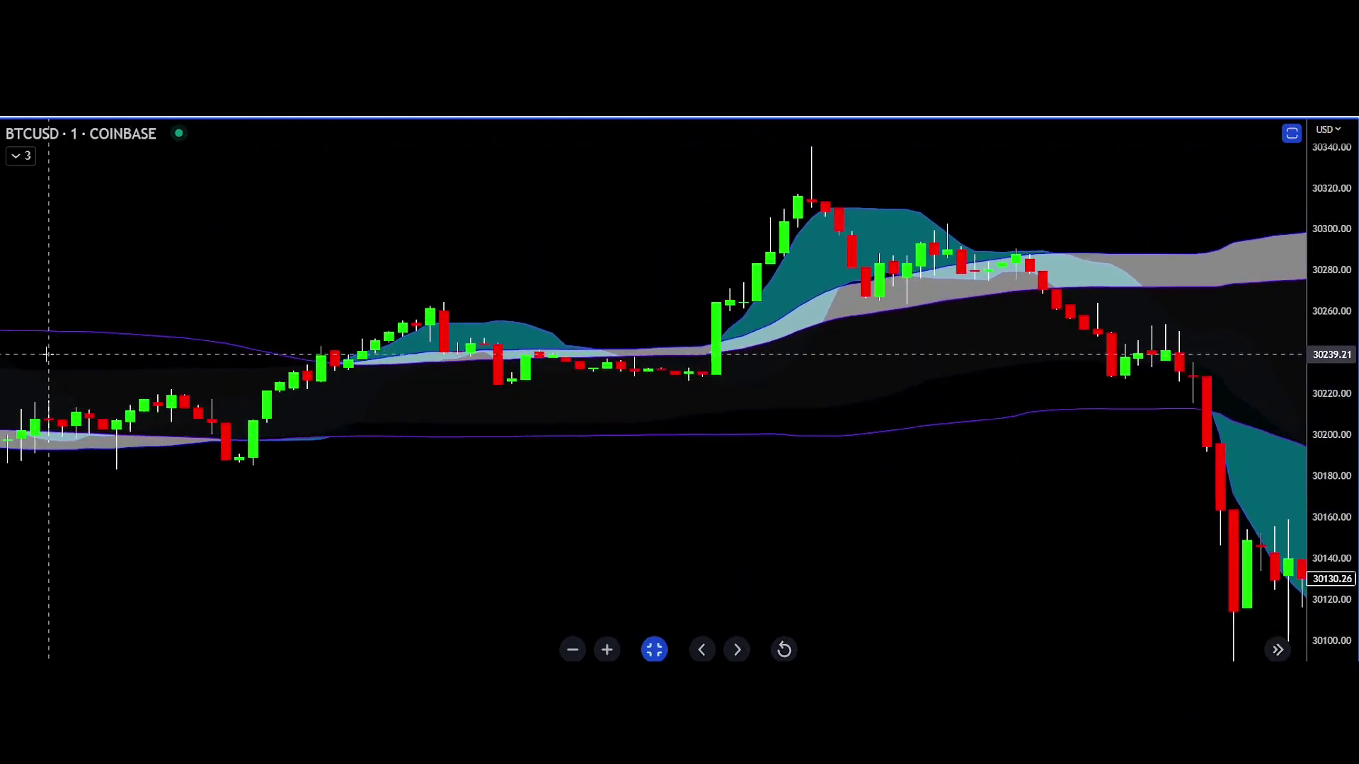
Place a long position at 30,238.41 with stop 30,199.34 and target near 30,332
{"action": "left_click", "coordinate": [1, 361]}
{"action": "left_click", "coordinate": [54, 355]}
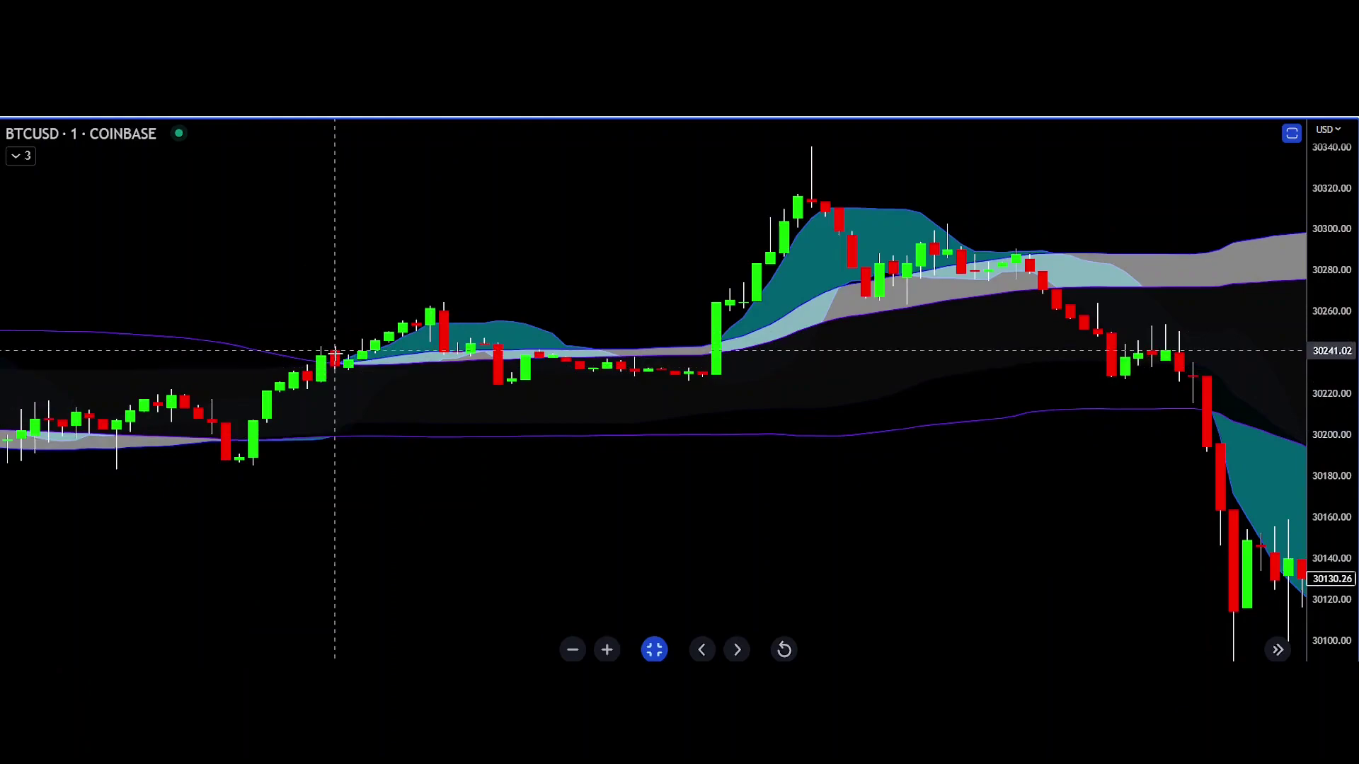
{"action": "left_click", "coordinate": [321, 356]}
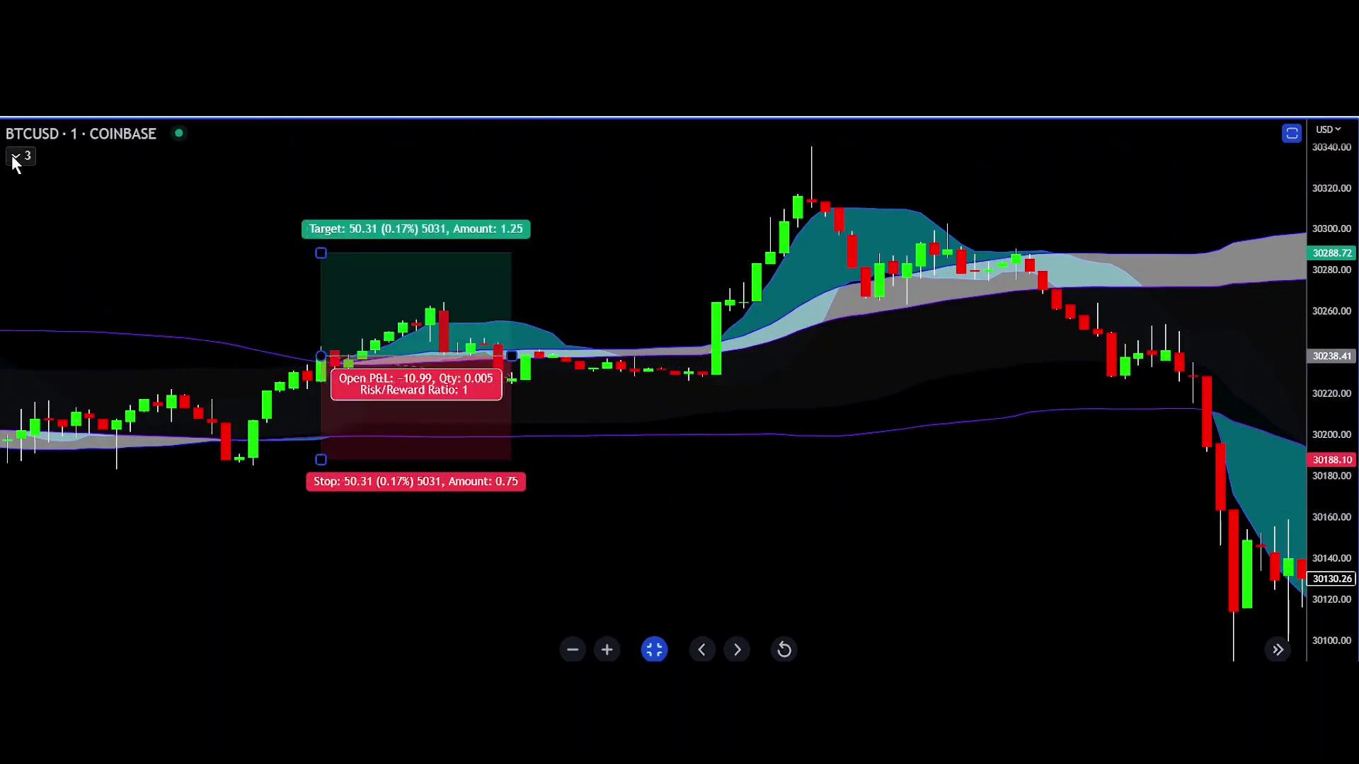
{"action": "left_click", "coordinate": [312, 454]}
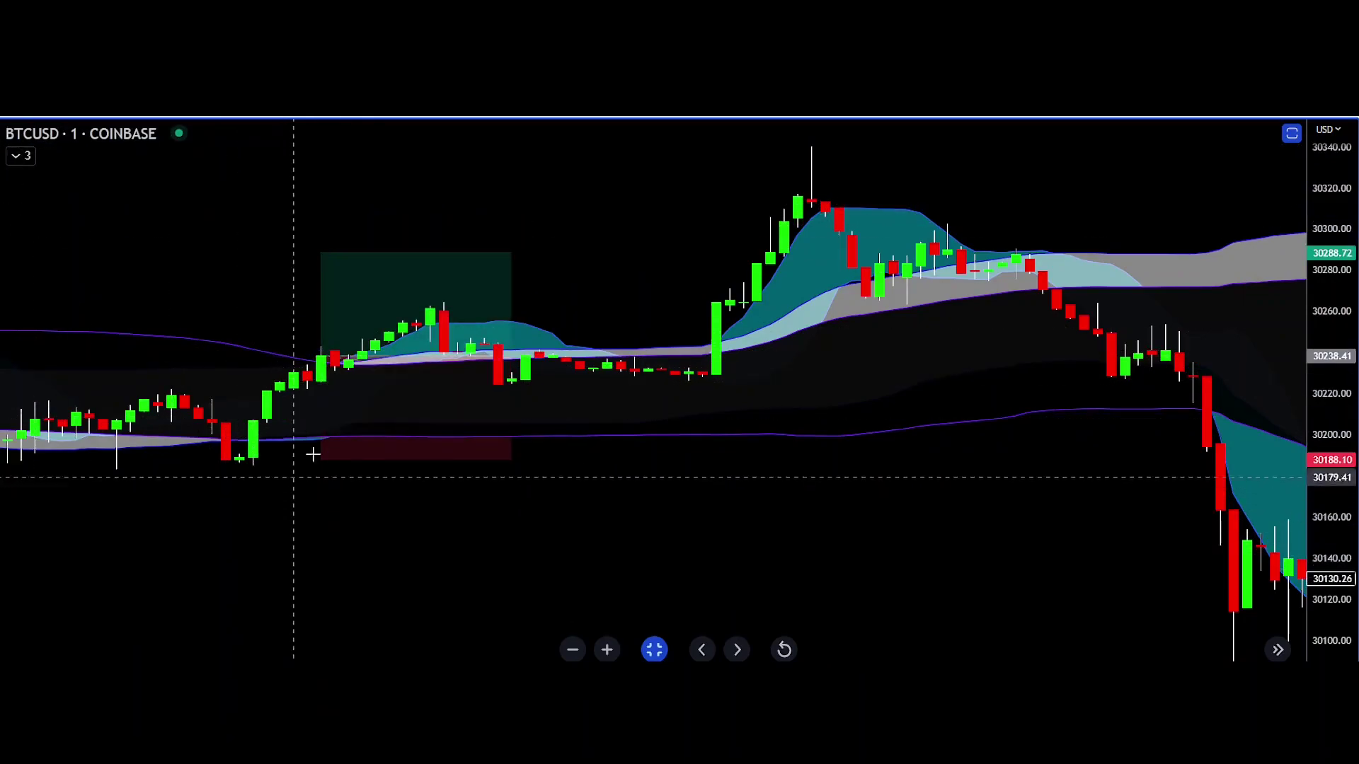
{"action": "left_click_drag", "start_coordinate": [322, 460], "coordinate": [322, 437]}
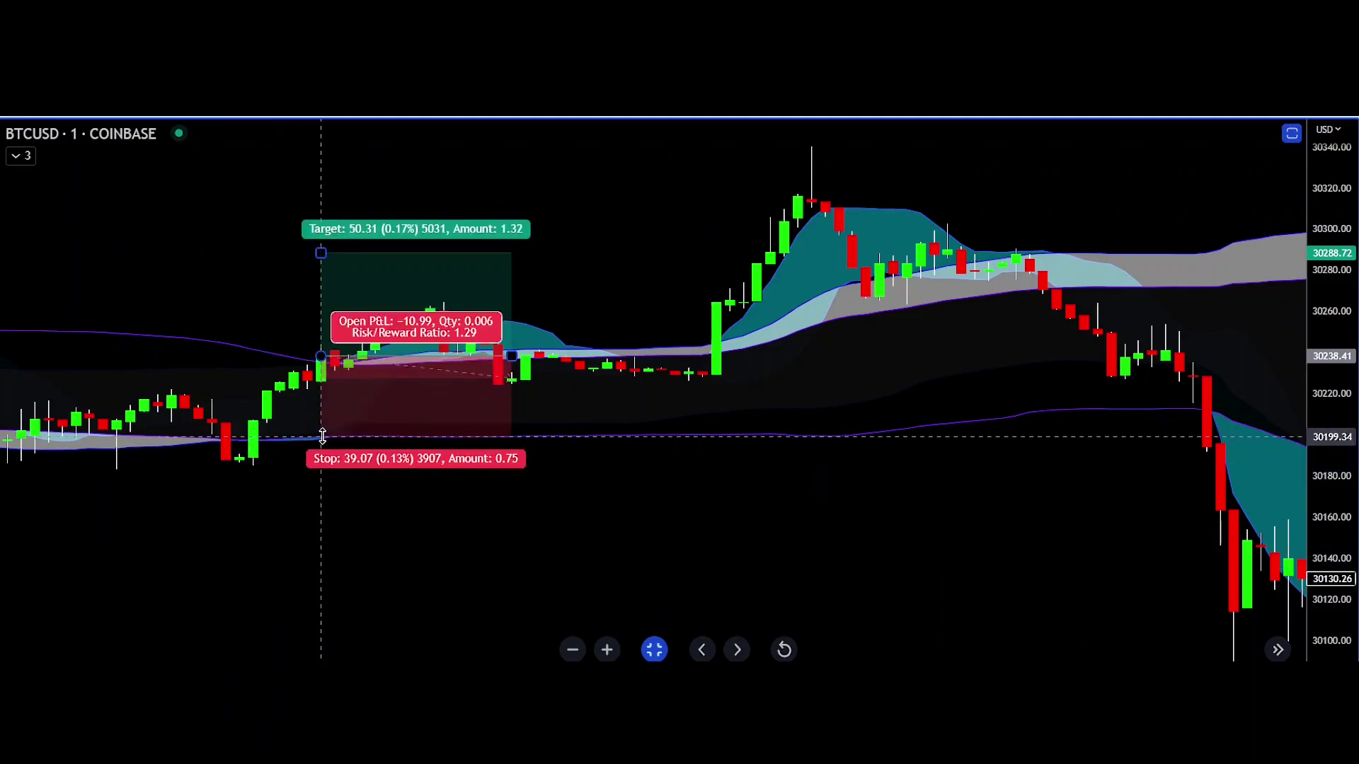
{"action": "left_click_drag", "start_coordinate": [320, 256], "coordinate": [321, 163]}
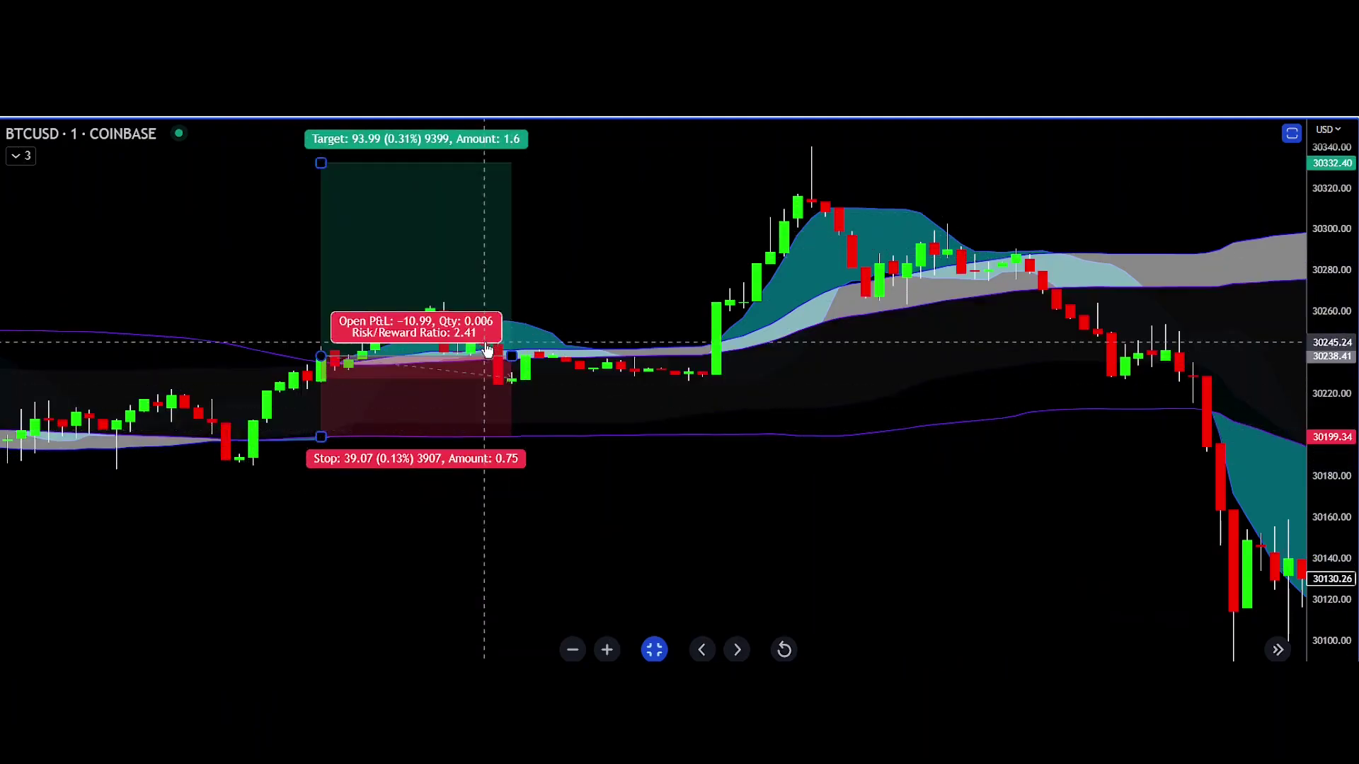
Extend the long trade right, set its target to 30,314.78, then delete it
{"action": "left_click_drag", "start_coordinate": [506, 359], "coordinate": [1207, 326]}
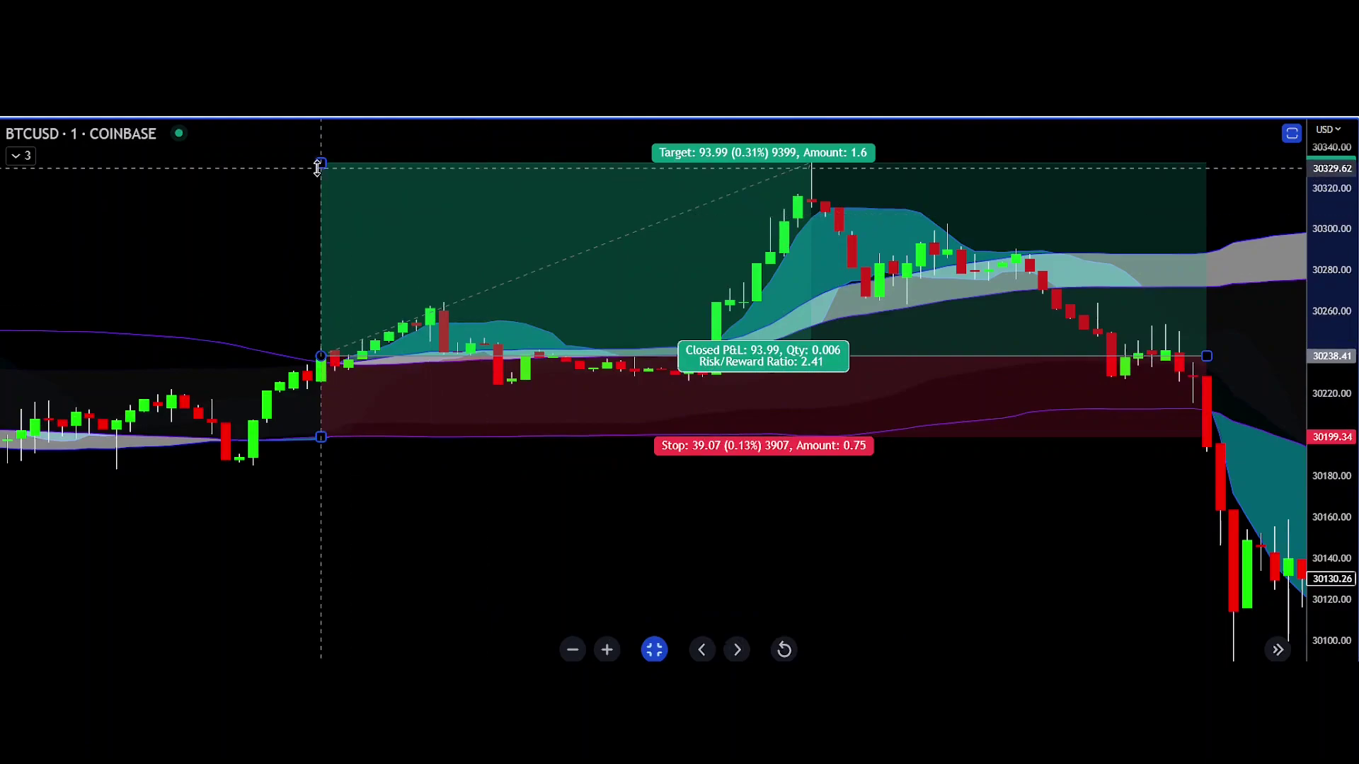
{"action": "mouse_move", "coordinate": [318, 180]}
{"action": "left_mouse_down"}
{"action": "mouse_move", "coordinate": [324, 267]}
{"action": "mouse_move", "coordinate": [322, 198]}
{"action": "left_mouse_up"}
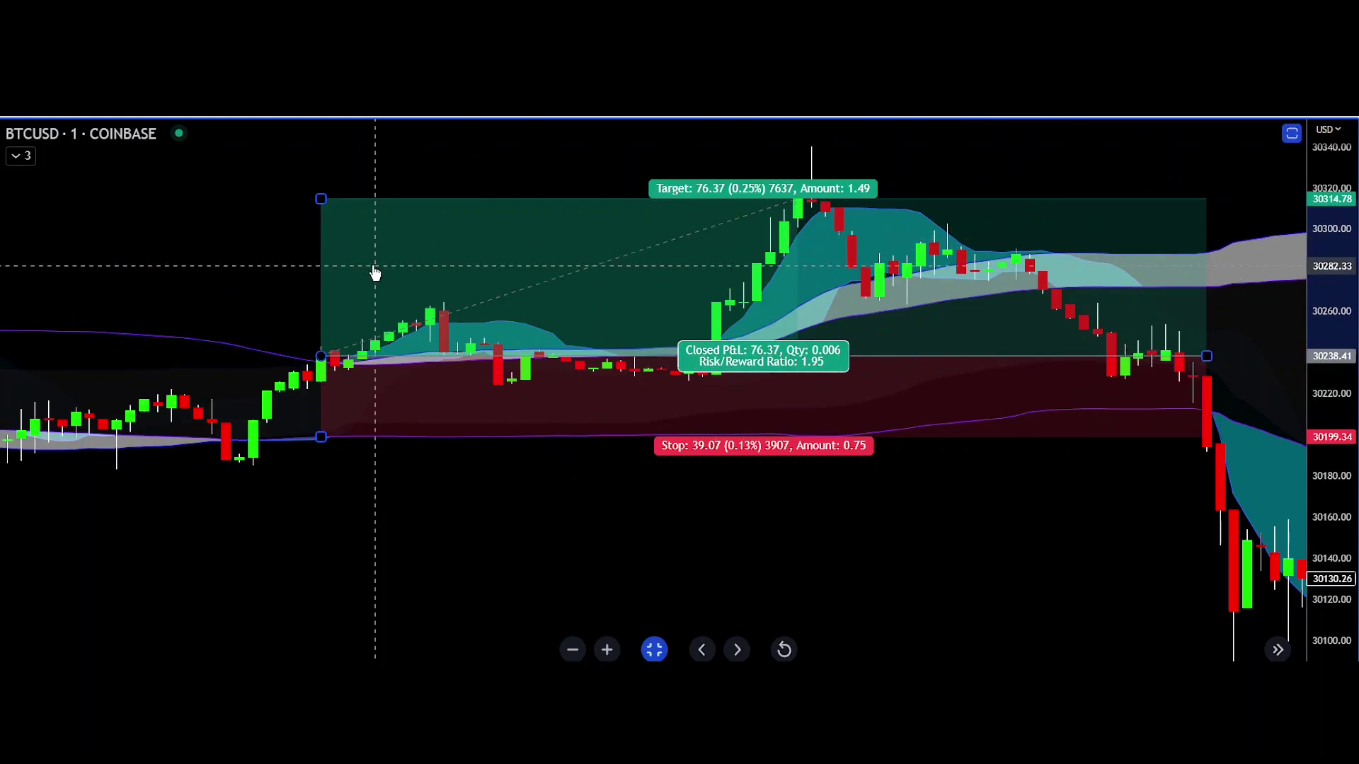
{"action": "key", "text": "Delete"}
Pan and zoom the chart to center on the earlier peak
{"action": "left_click_drag", "start_coordinate": [755, 534], "coordinate": [482, 517]}
{"action": "scroll", "coordinate": [264, 516], "scroll_direction": "down", "scroll_amount": 5}
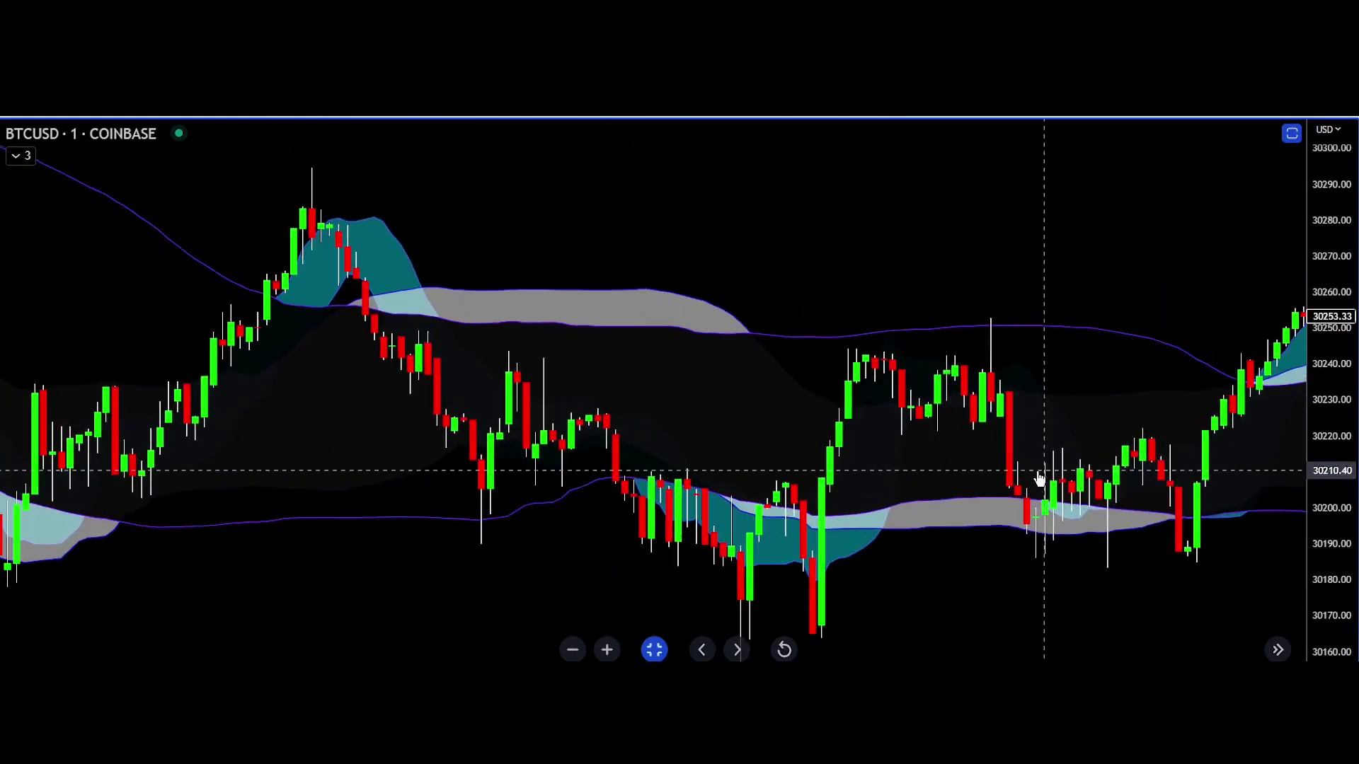
{"action": "scroll", "coordinate": [151, 499], "scroll_direction": "down", "scroll_amount": 3}
{"action": "left_click_drag", "start_coordinate": [252, 509], "coordinate": [700, 473]}
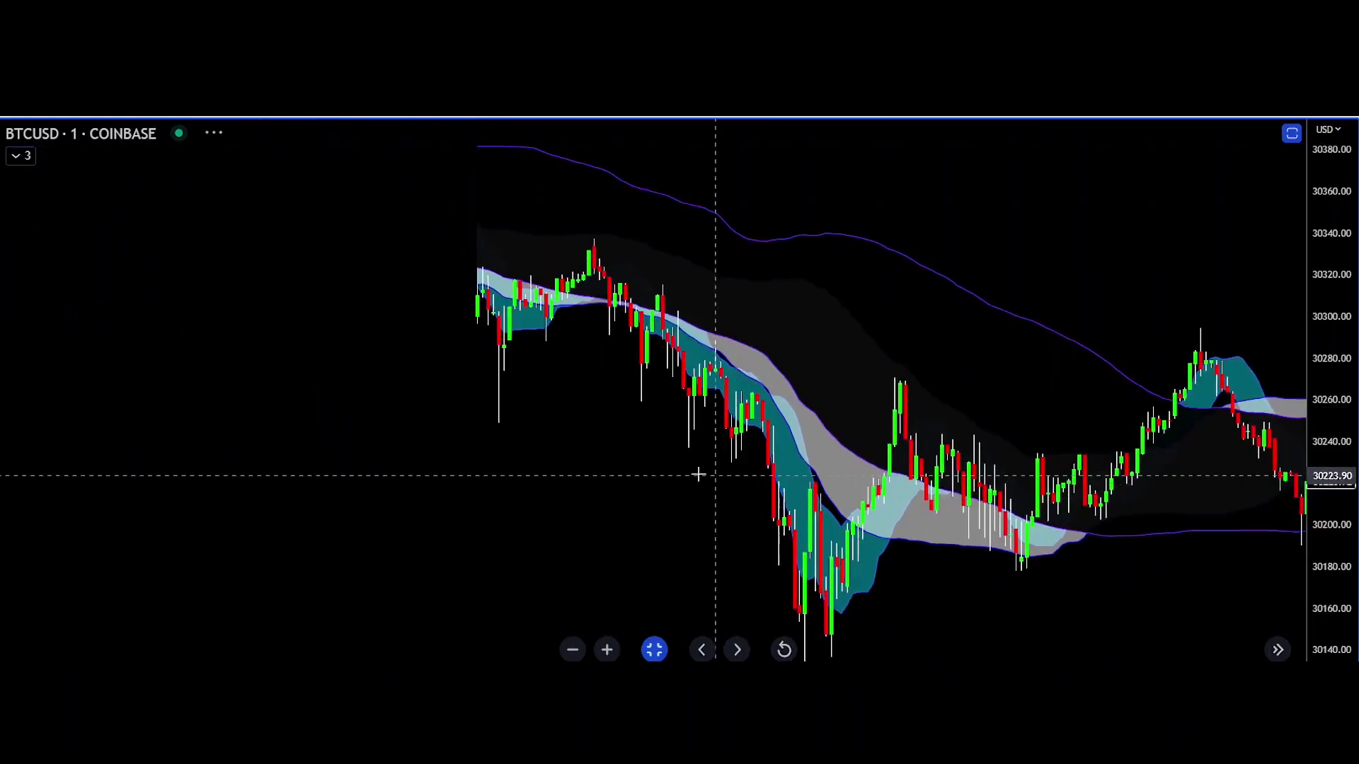
{"action": "left_click_drag", "start_coordinate": [387, 477], "coordinate": [488, 476]}
{"action": "scroll", "coordinate": [364, 485], "scroll_direction": "up", "scroll_amount": 3}
{"action": "scroll", "coordinate": [673, 510], "scroll_direction": "down", "scroll_amount": 3}
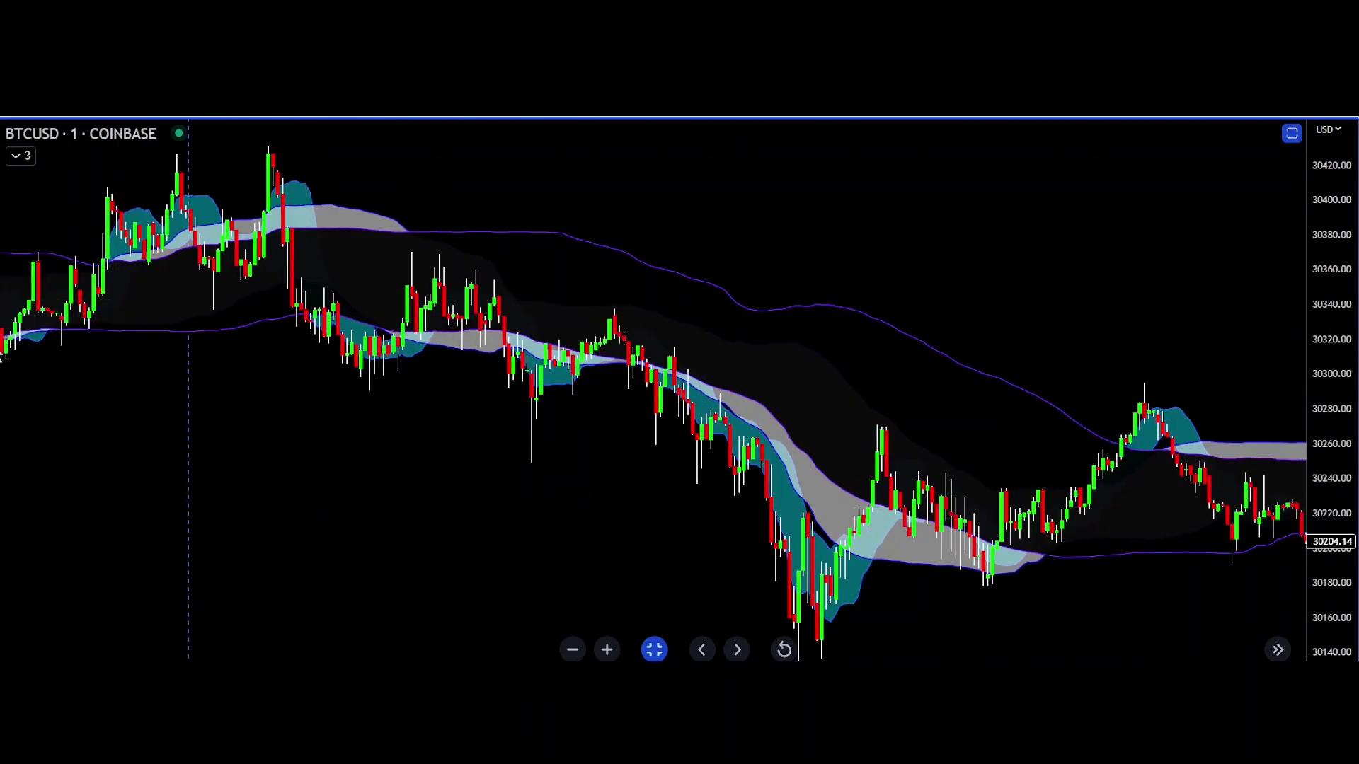
Place a short at 30,330.11, stop 30,384.26, target 30,254.41, extended right
{"action": "left_click", "coordinate": [71, 385]}
{"action": "left_click", "coordinate": [310, 322]}
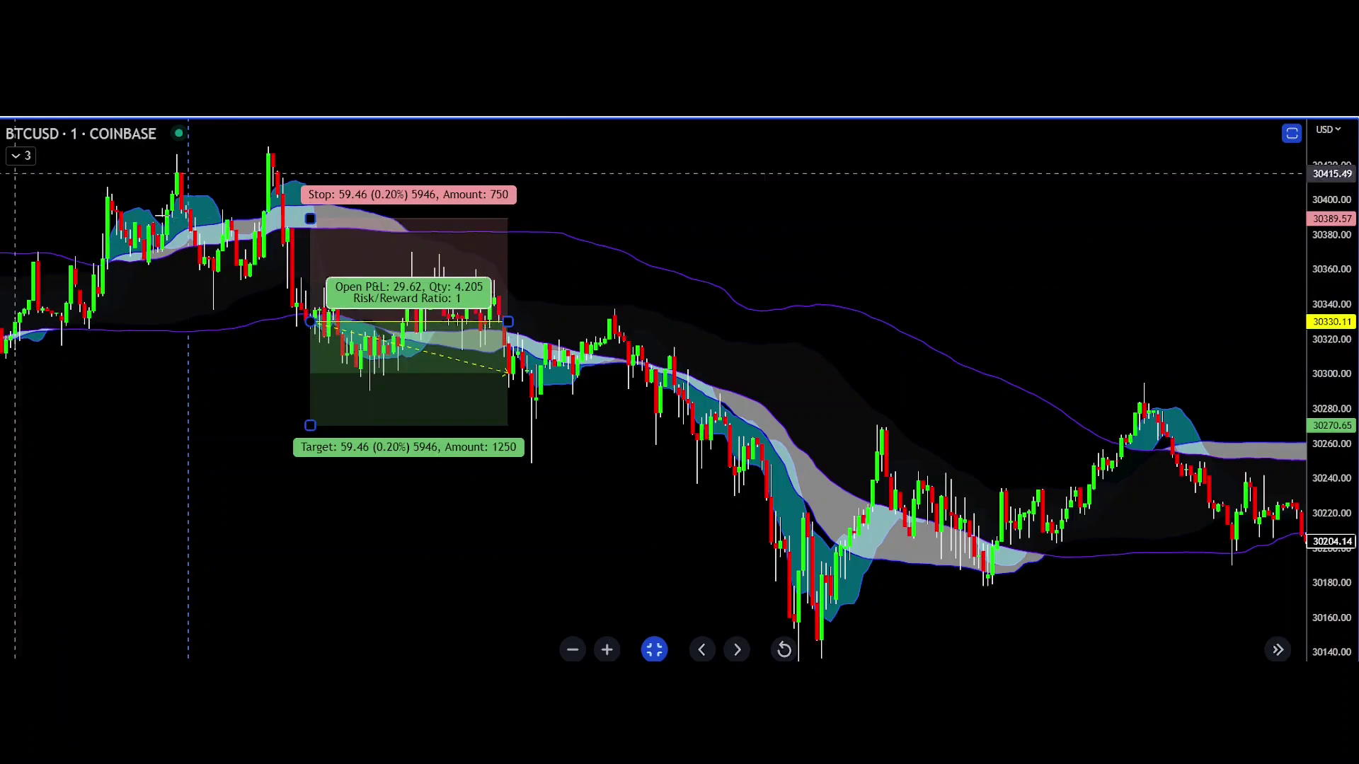
{"action": "left_click_drag", "start_coordinate": [310, 217], "coordinate": [311, 228]}
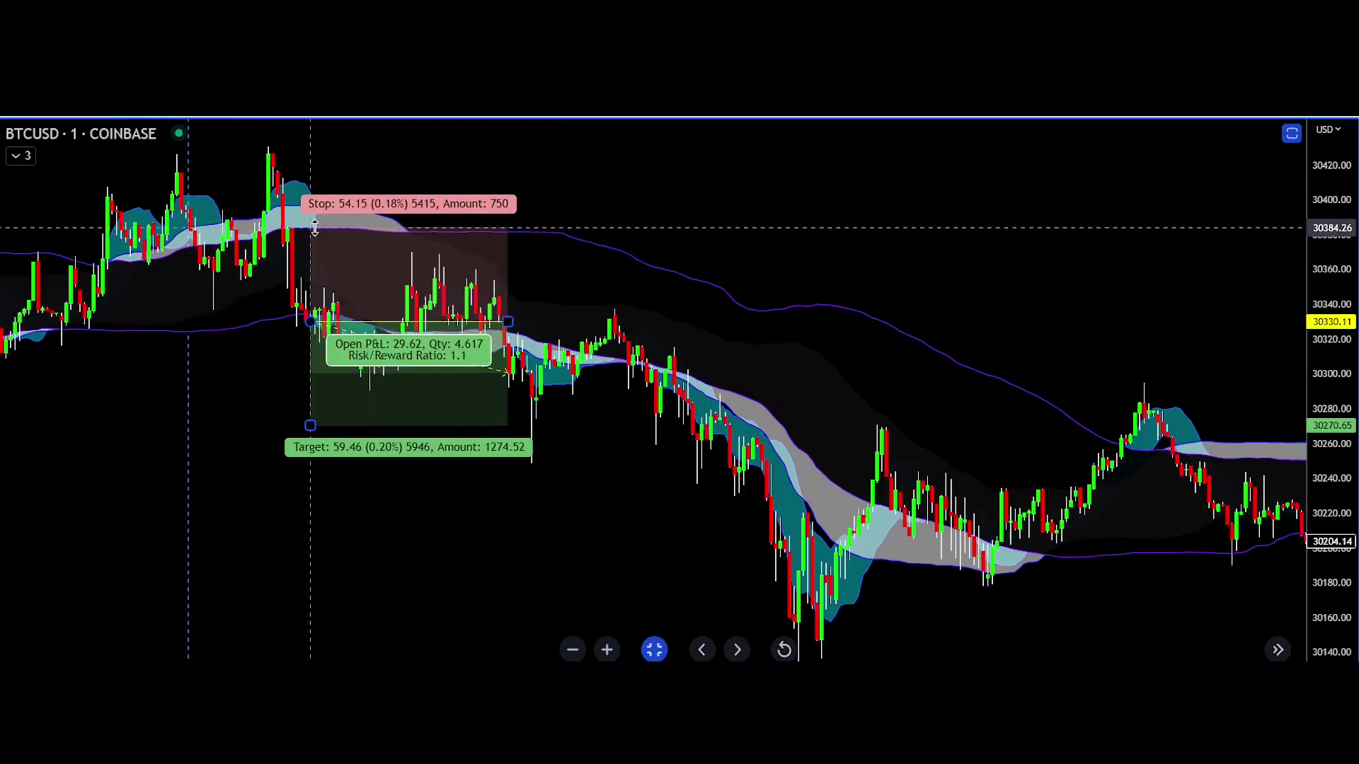
{"action": "left_click_drag", "start_coordinate": [312, 423], "coordinate": [310, 593]}
{"action": "left_click_drag", "start_coordinate": [508, 322], "coordinate": [1125, 322]}
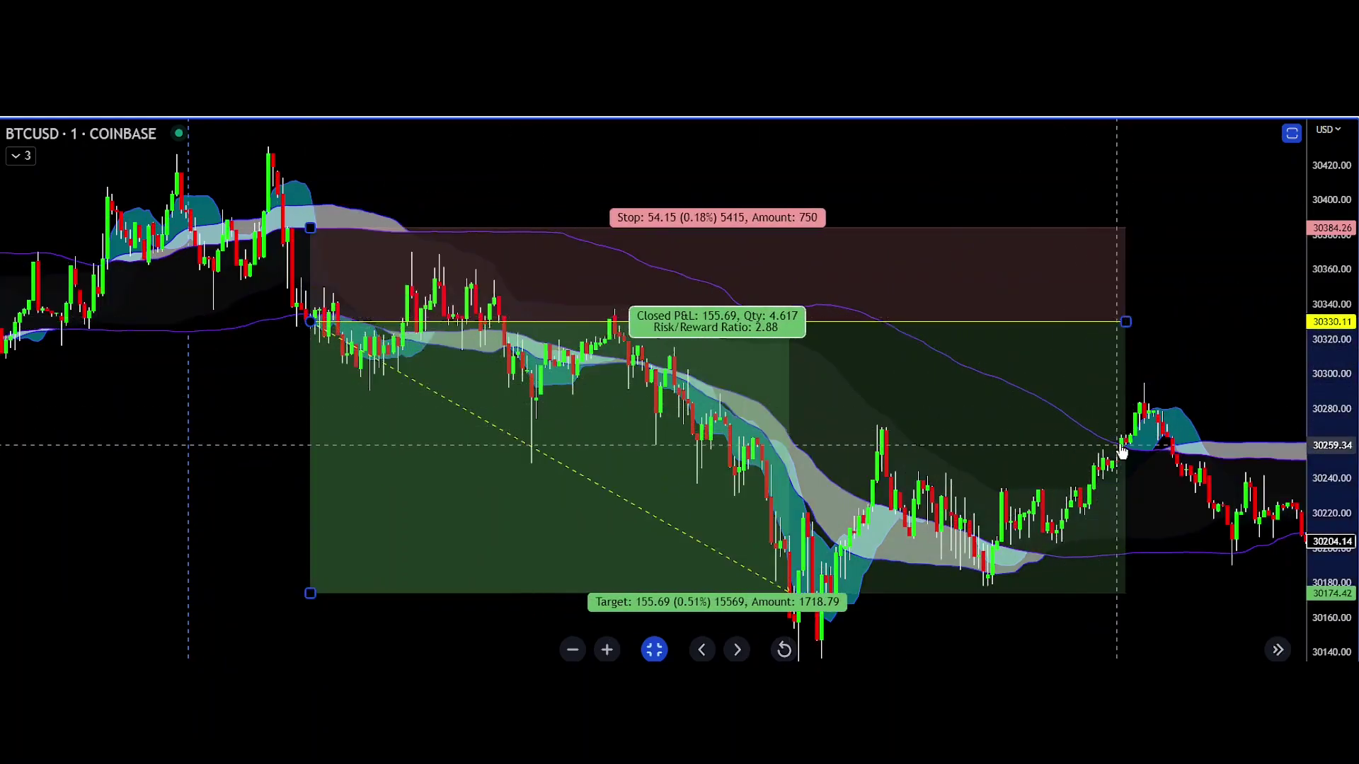
{"action": "left_click_drag", "start_coordinate": [310, 594], "coordinate": [353, 454]}
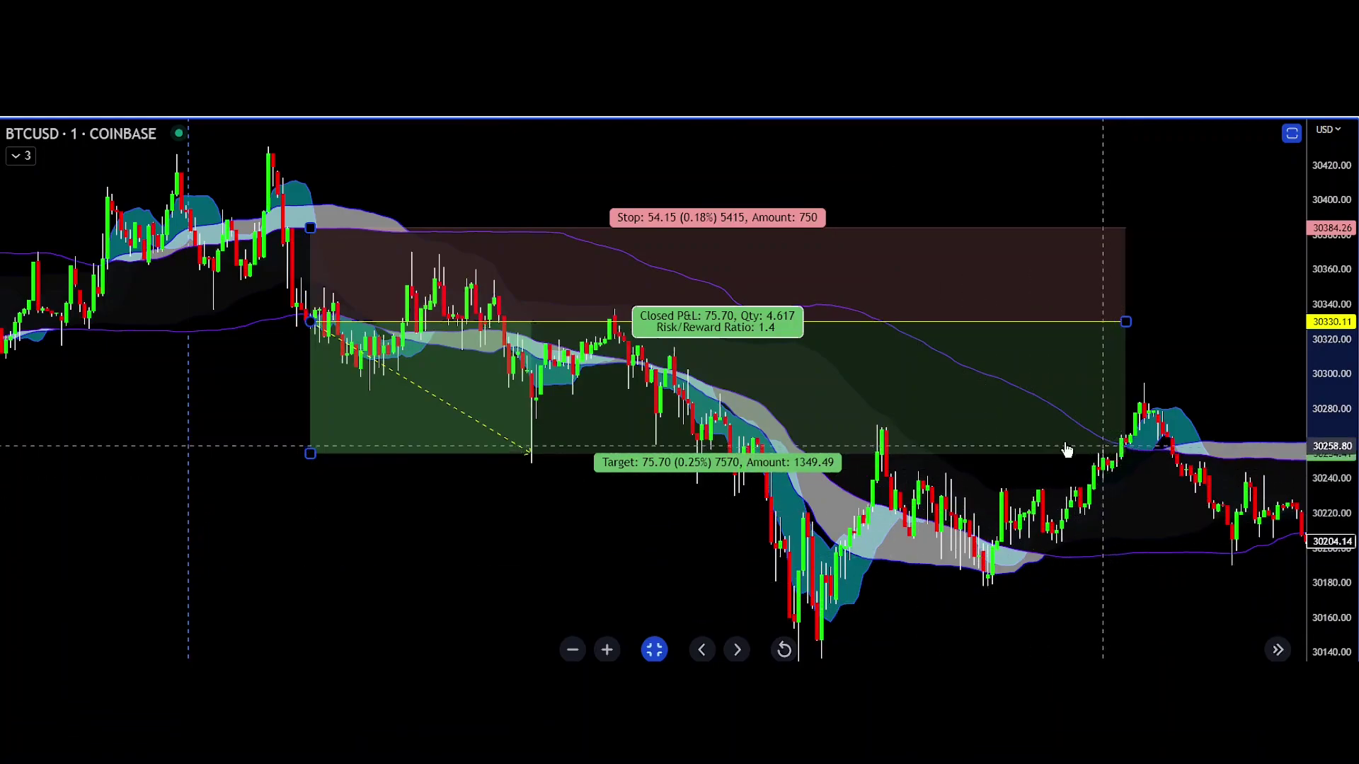
Replace the short with a long at 30,366.37, stop 30,325.10, target at chart top
{"action": "key", "text": "Delete"}
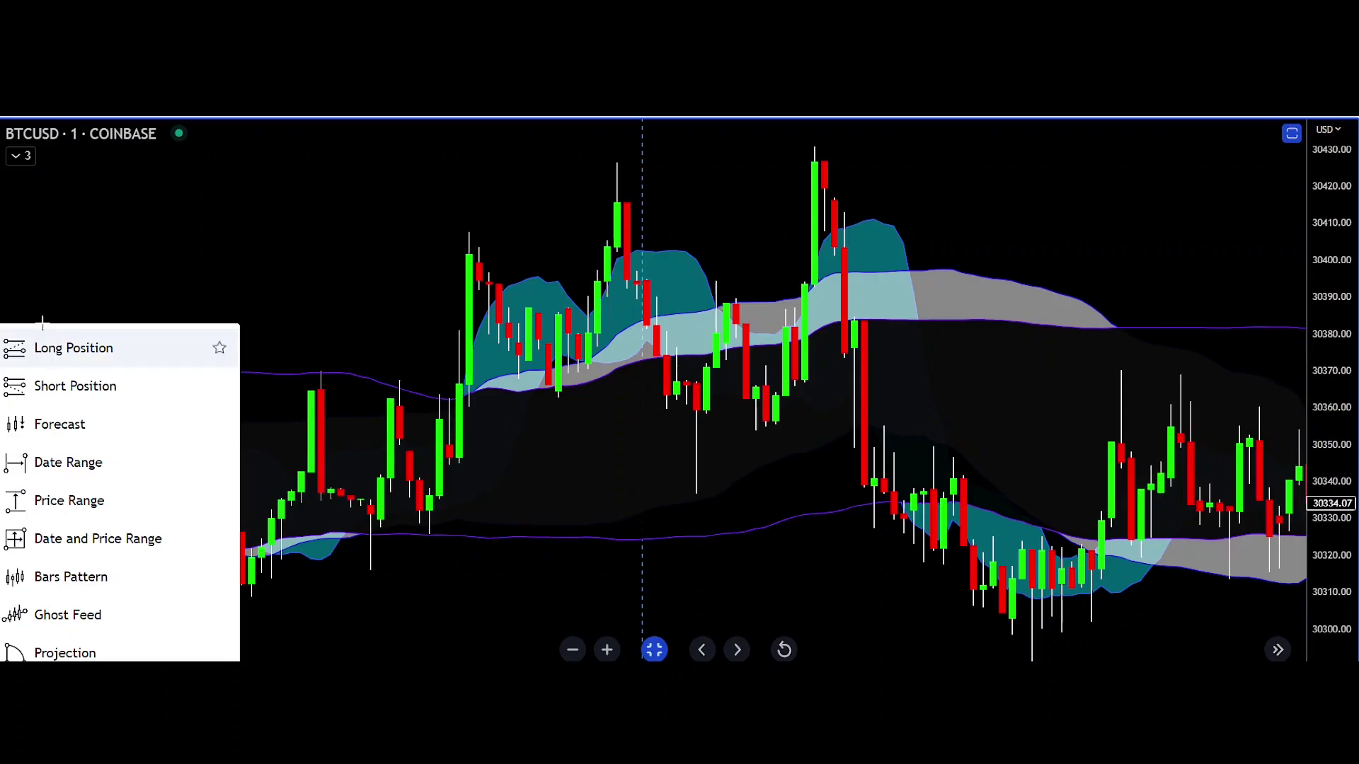
{"action": "left_click", "coordinate": [459, 384]}
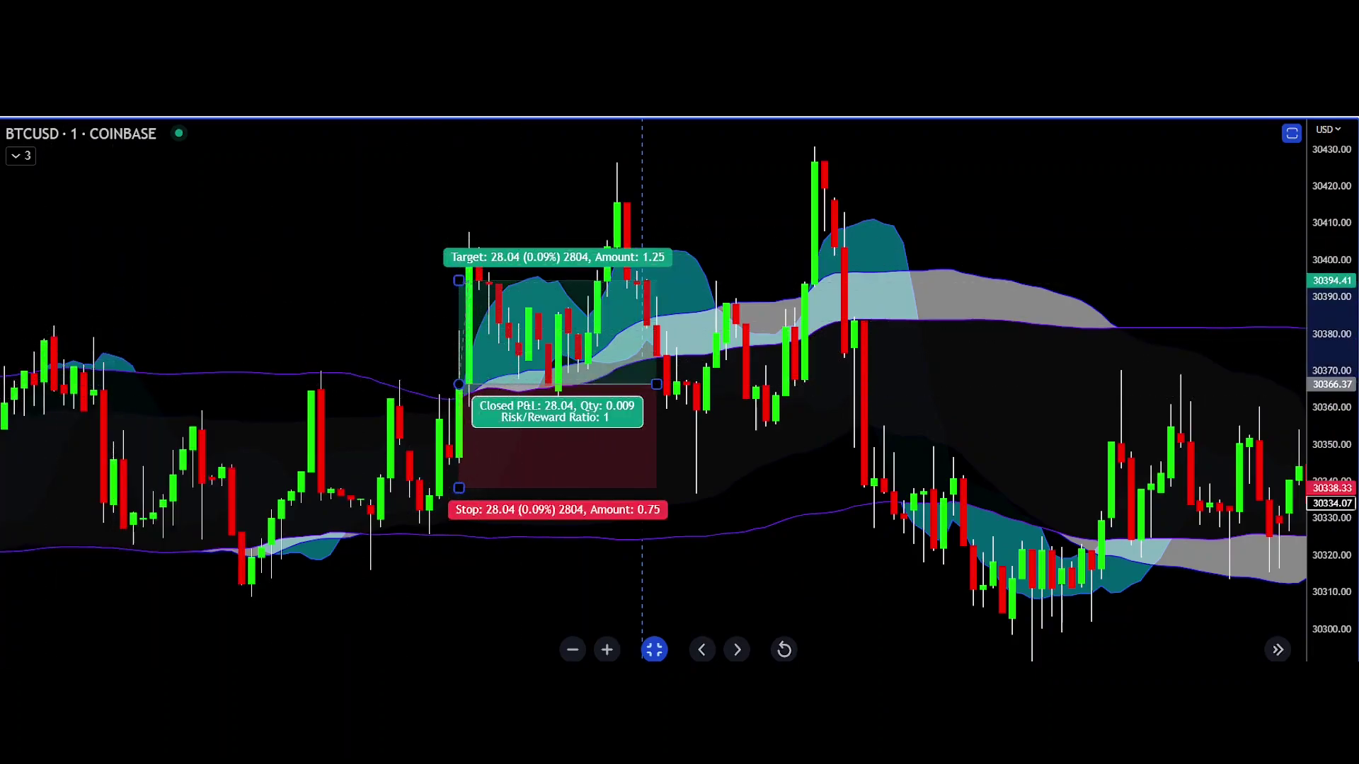
{"action": "left_click_drag", "start_coordinate": [458, 281], "coordinate": [458, 123]}
{"action": "left_click_drag", "start_coordinate": [459, 488], "coordinate": [459, 537]}
{"action": "left_click_drag", "start_coordinate": [655, 382], "coordinate": [885, 362]}
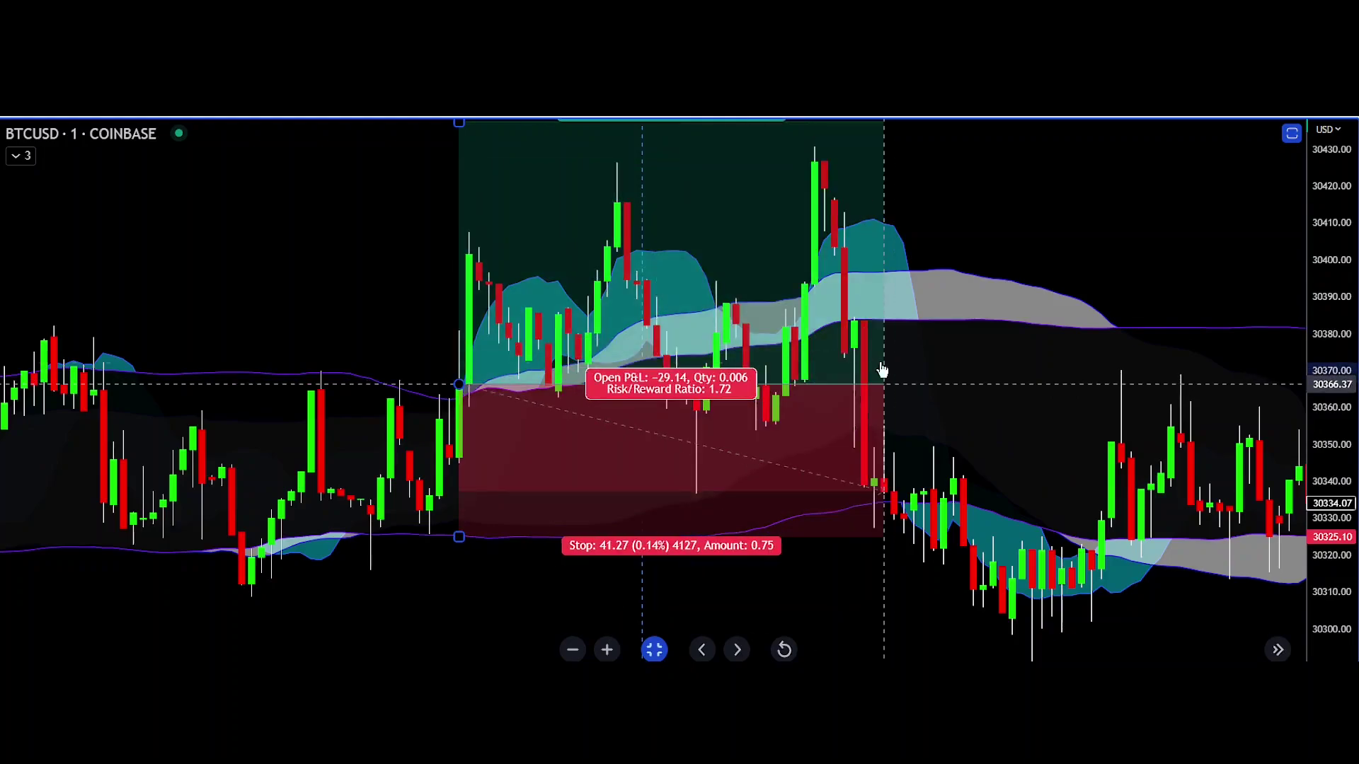